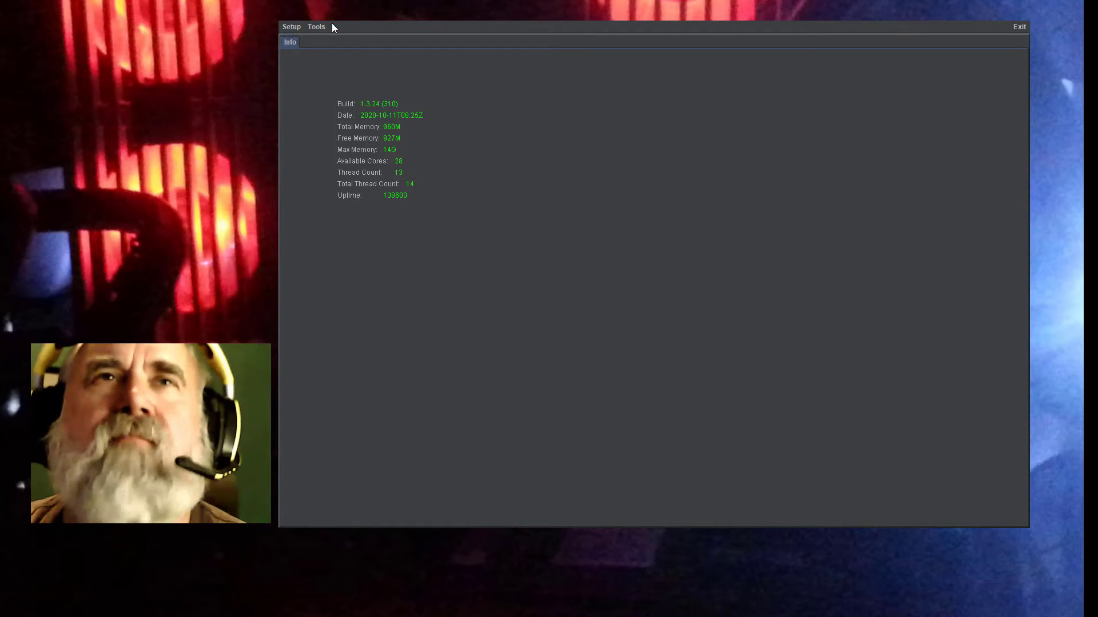
Open the Proxy Manager and fetch a new set of free proxies
left_click(316, 27)
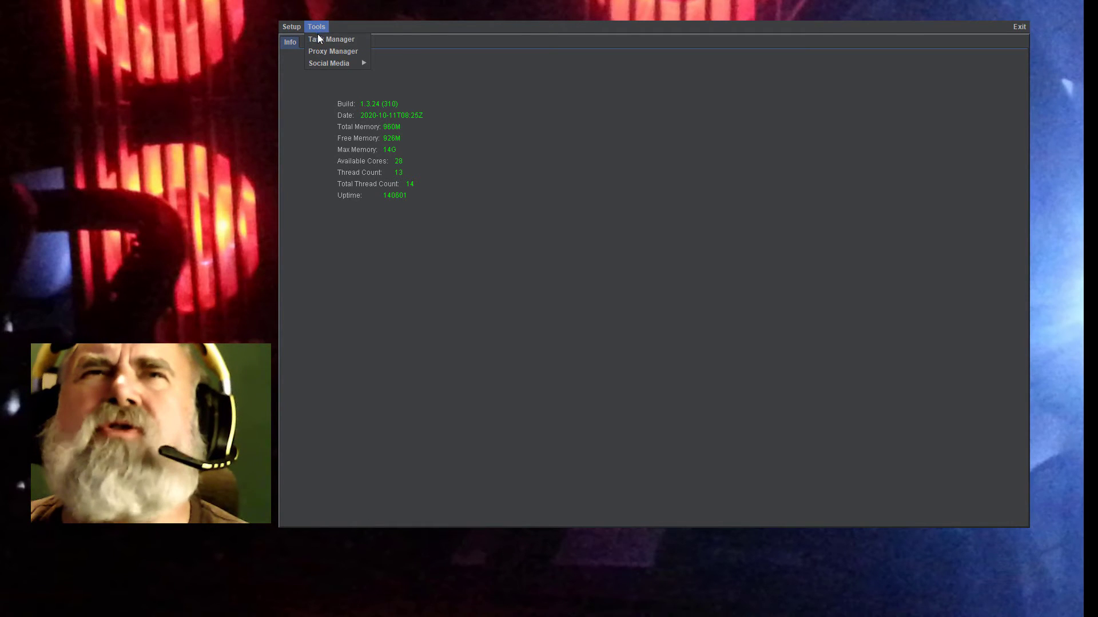
left_click(322, 49)
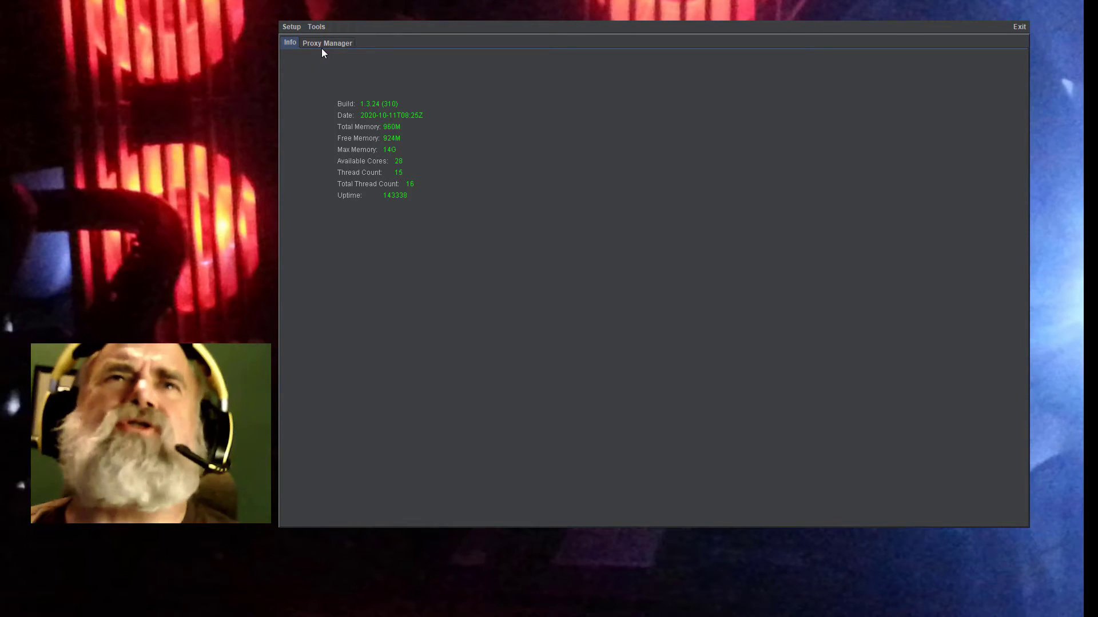
left_click(322, 45)
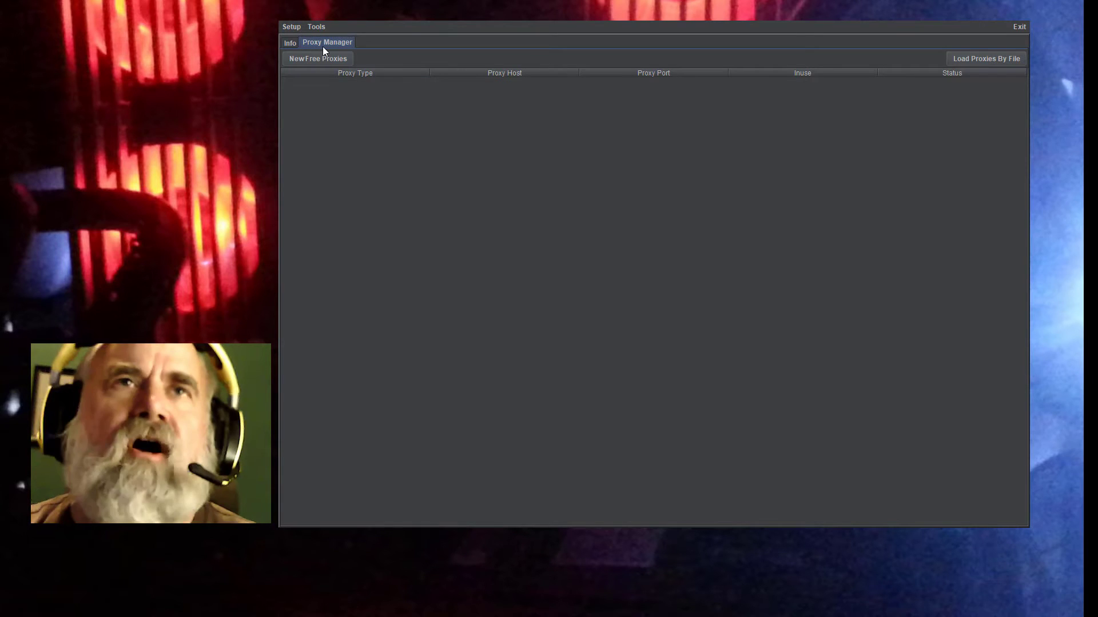
left_click(321, 59)
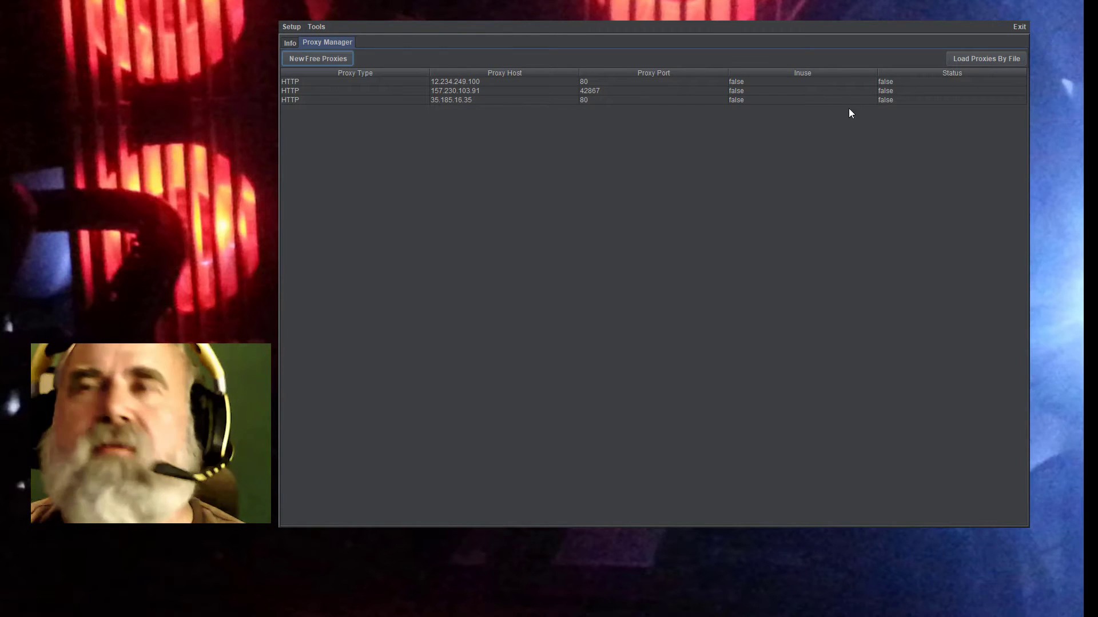
Load additional proxies from the file http_proxies (5).txt in the AProxies folder
left_click(968, 59)
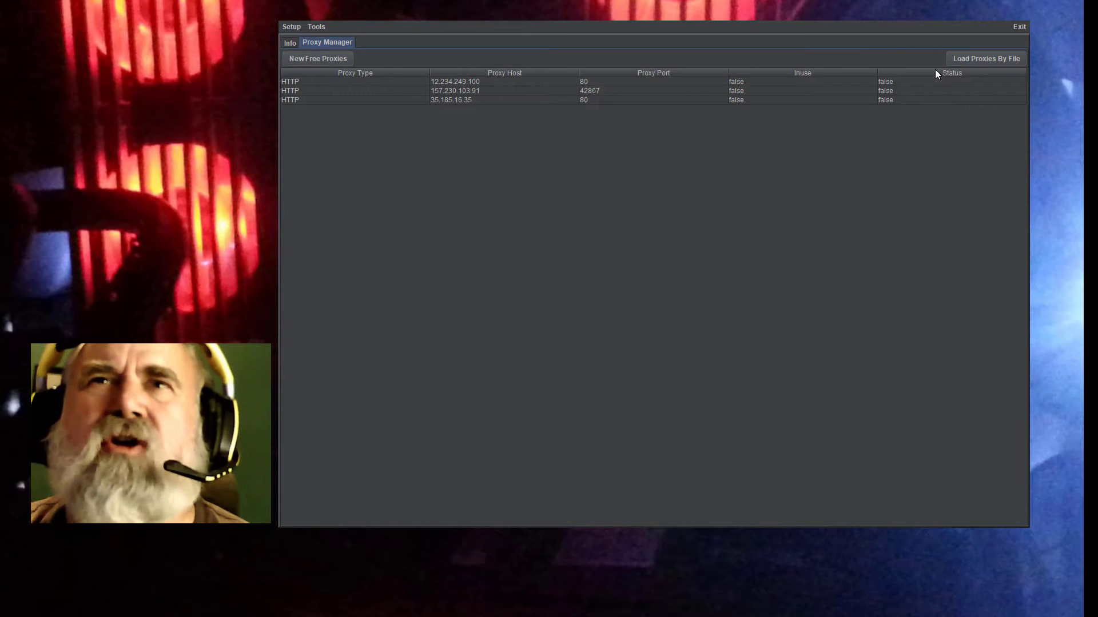
double_click(347, 202)
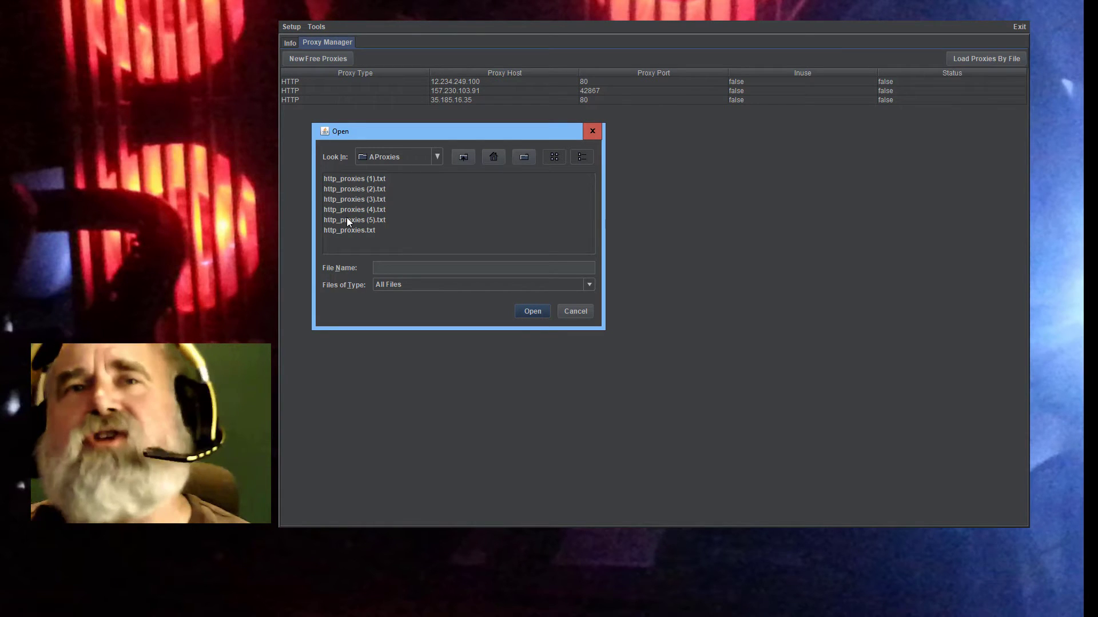
left_click(347, 219)
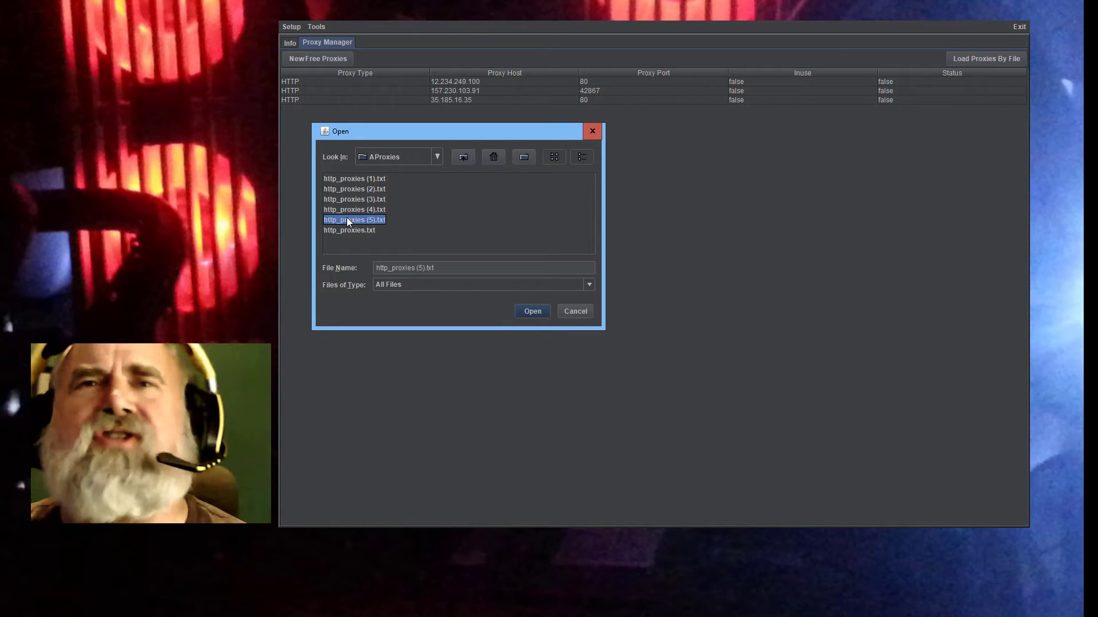
left_click(535, 311)
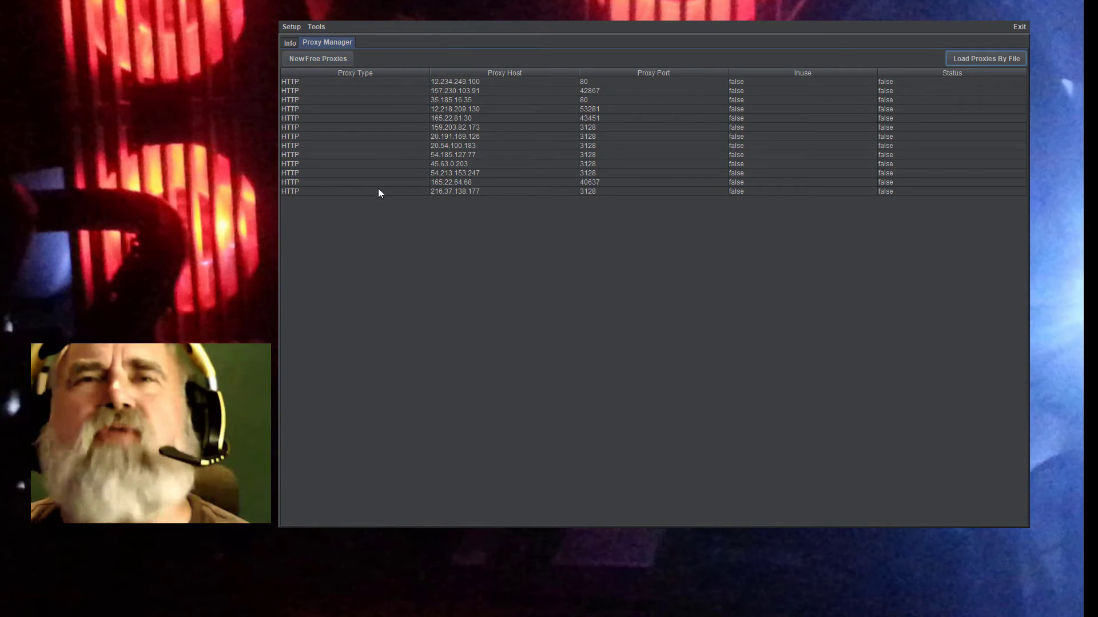
Open the Task Manager, check the Info page and return to the task list
left_click(314, 27)
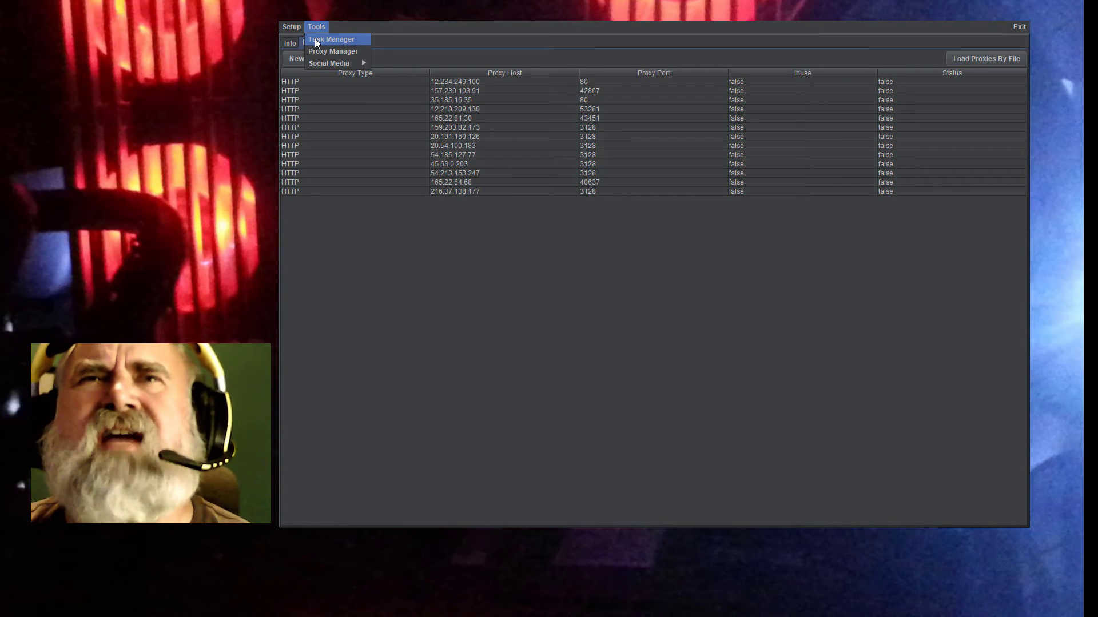
left_click(315, 39)
left_click(388, 45)
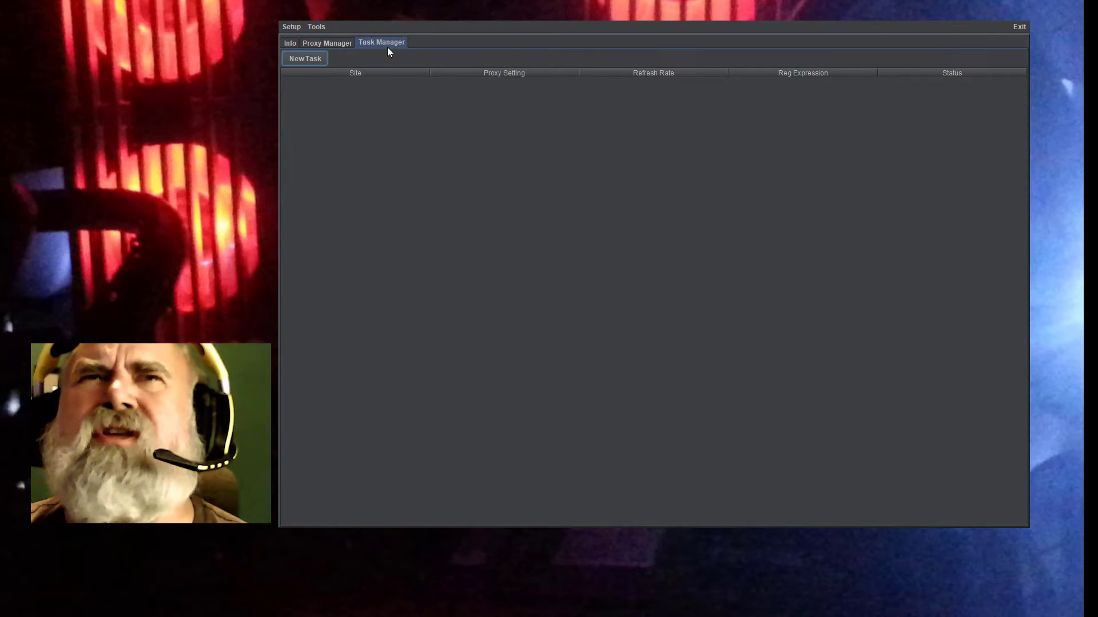
left_click(295, 43)
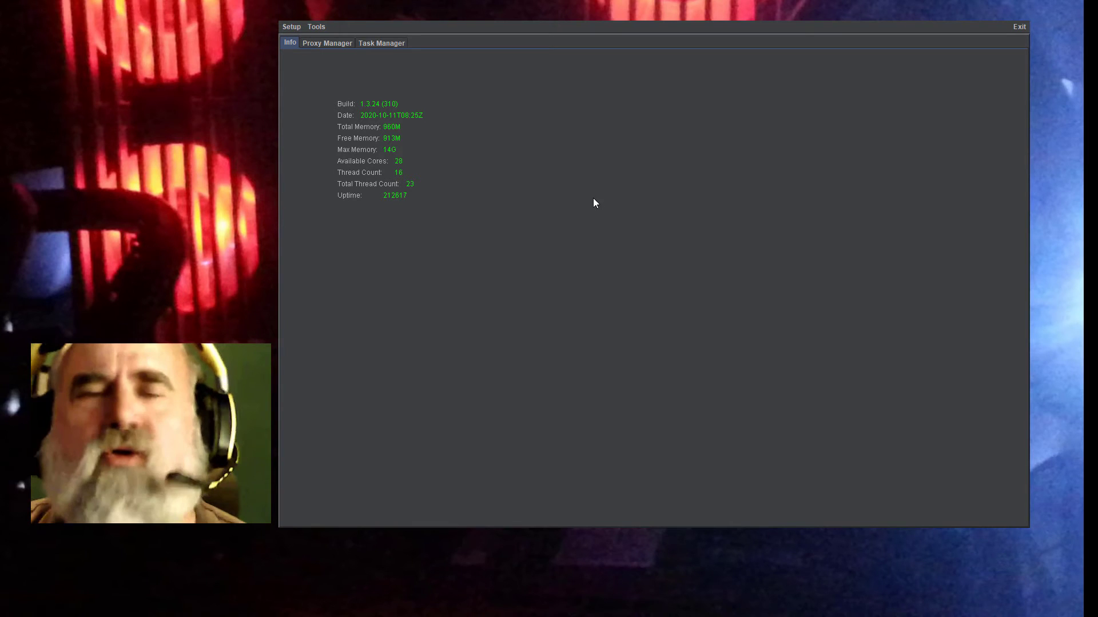
left_click(391, 44)
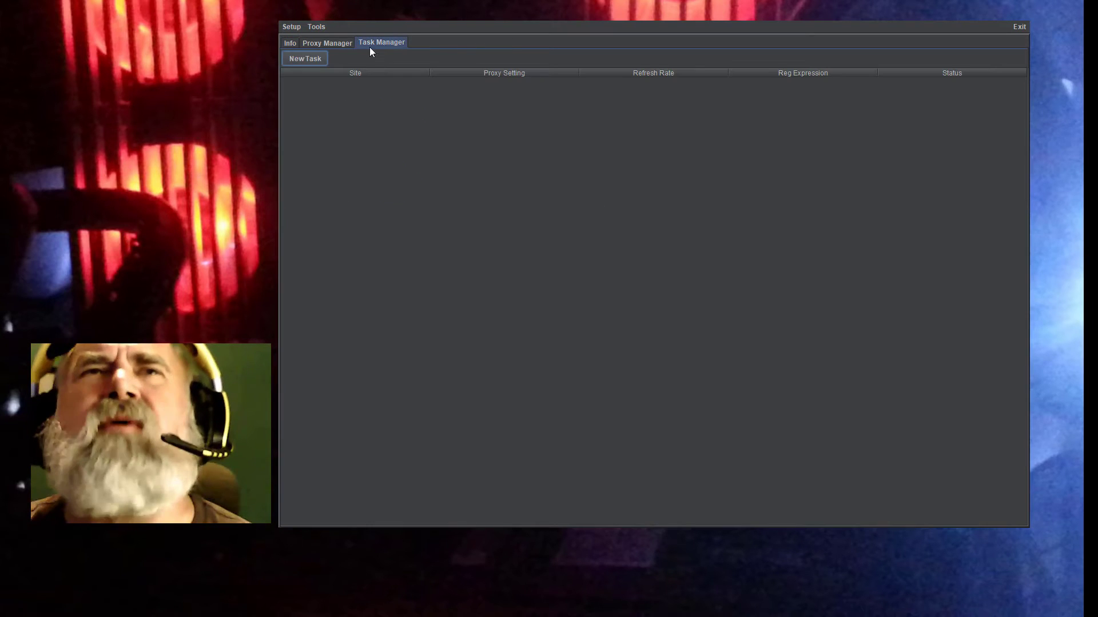
left_click(316, 57)
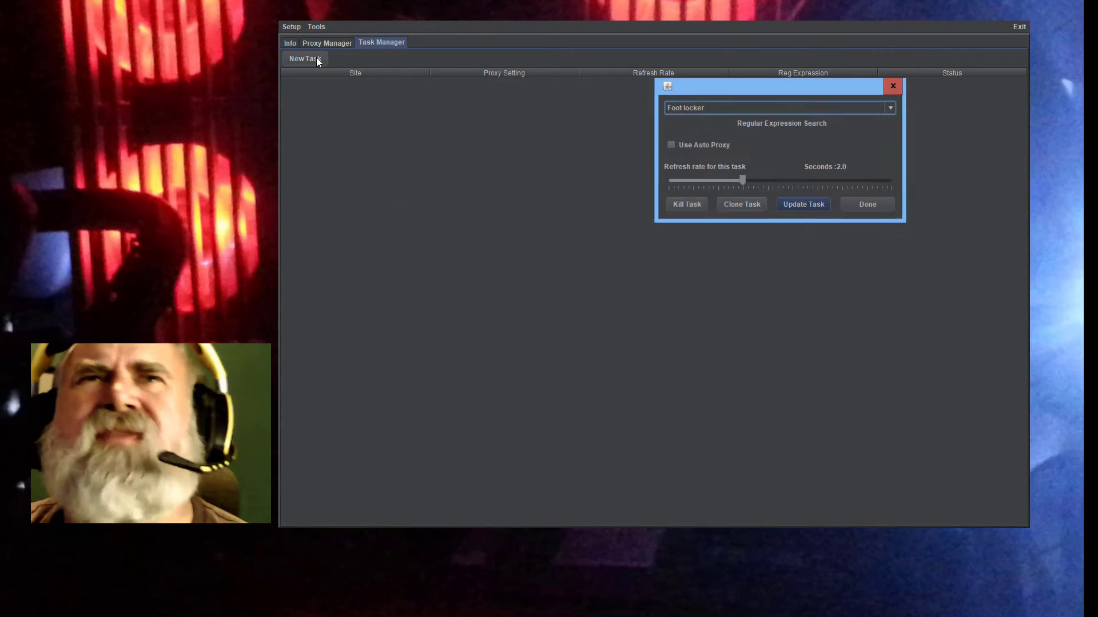
left_click(678, 110)
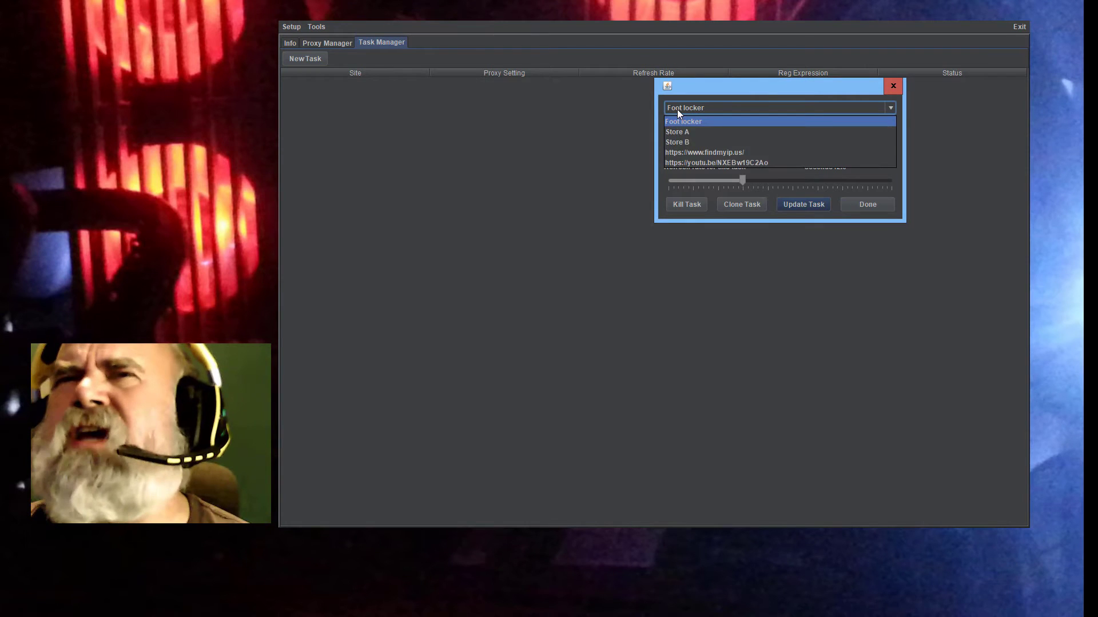
left_click(697, 152)
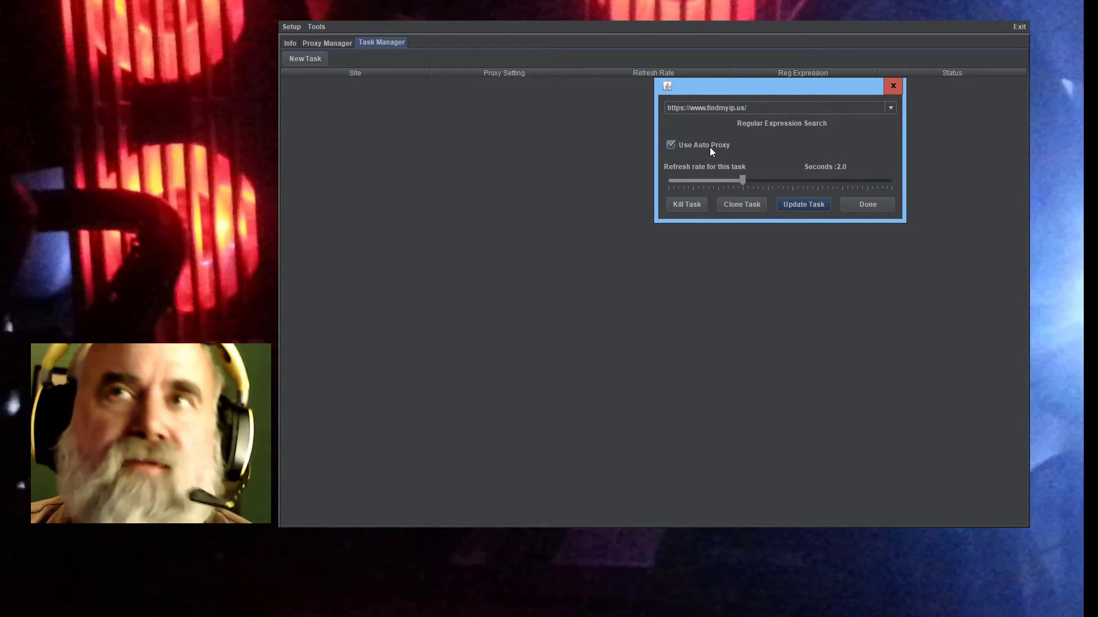
left_click(792, 145)
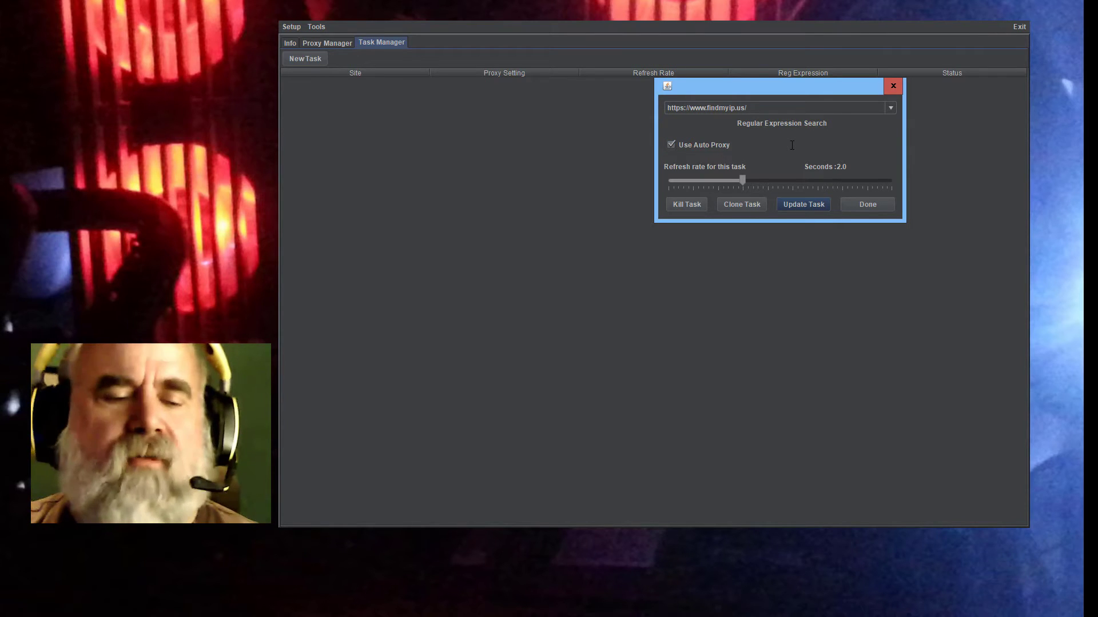
type("tes")
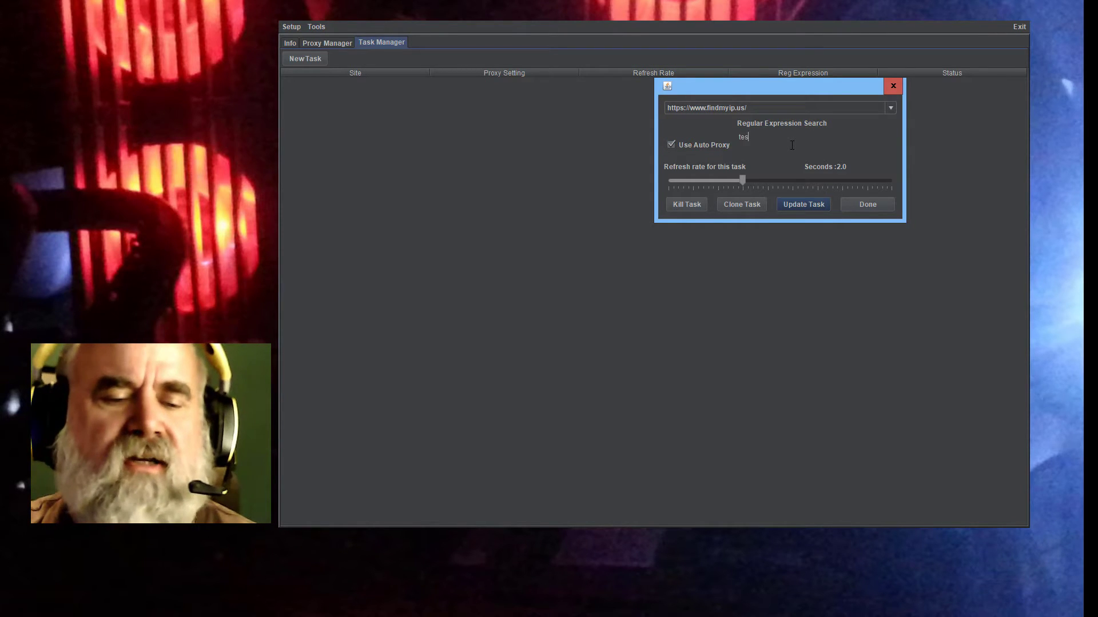
type("ting")
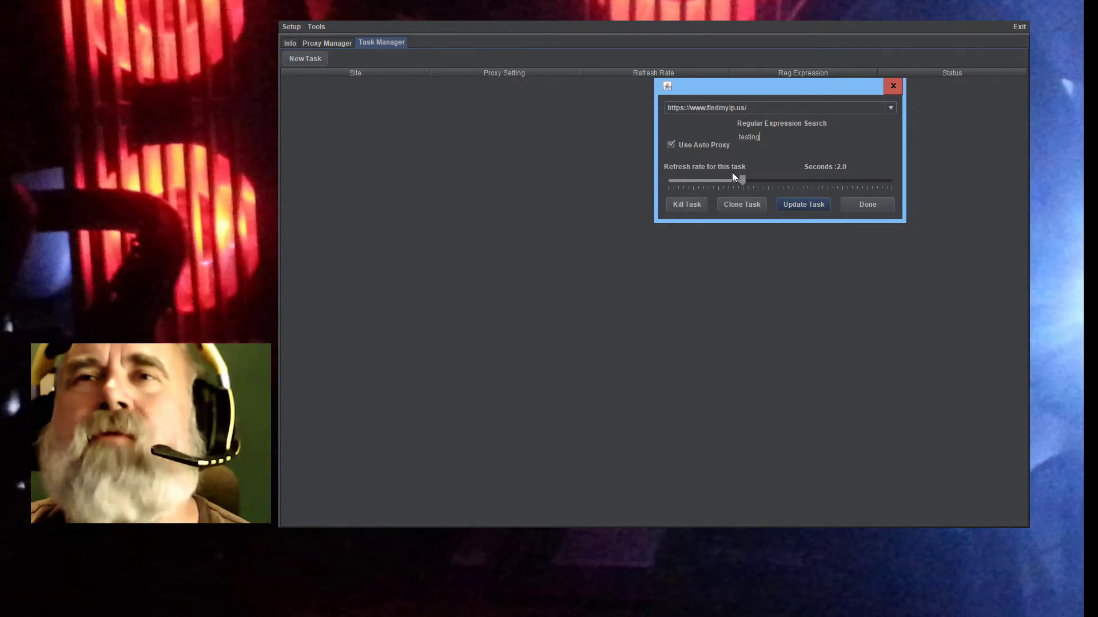
left_click_drag(742, 179, 786, 183)
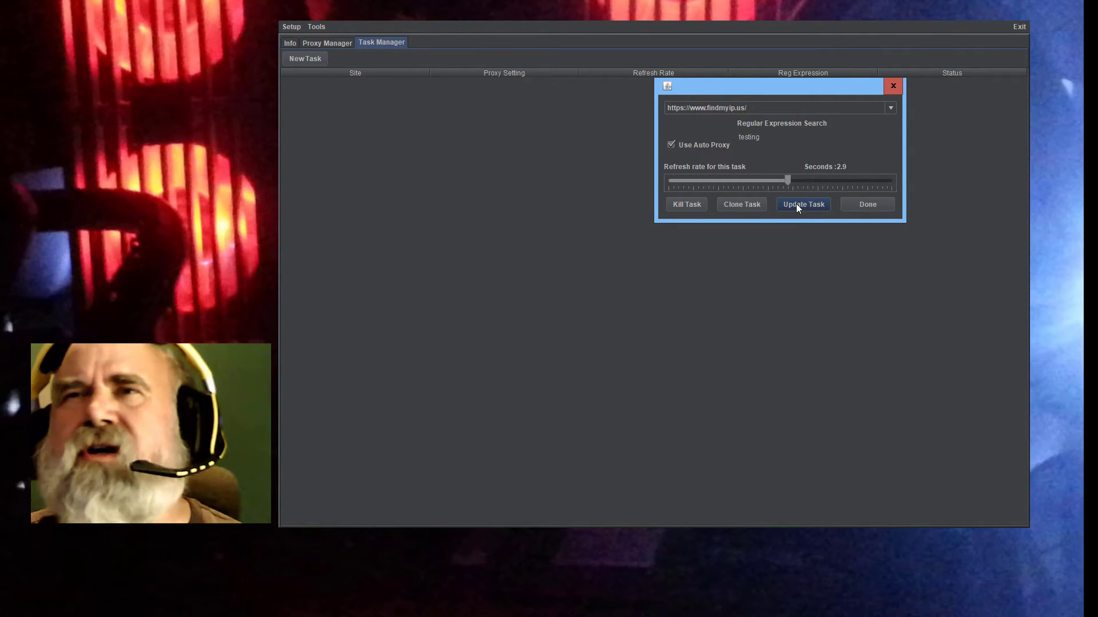
left_click(799, 204)
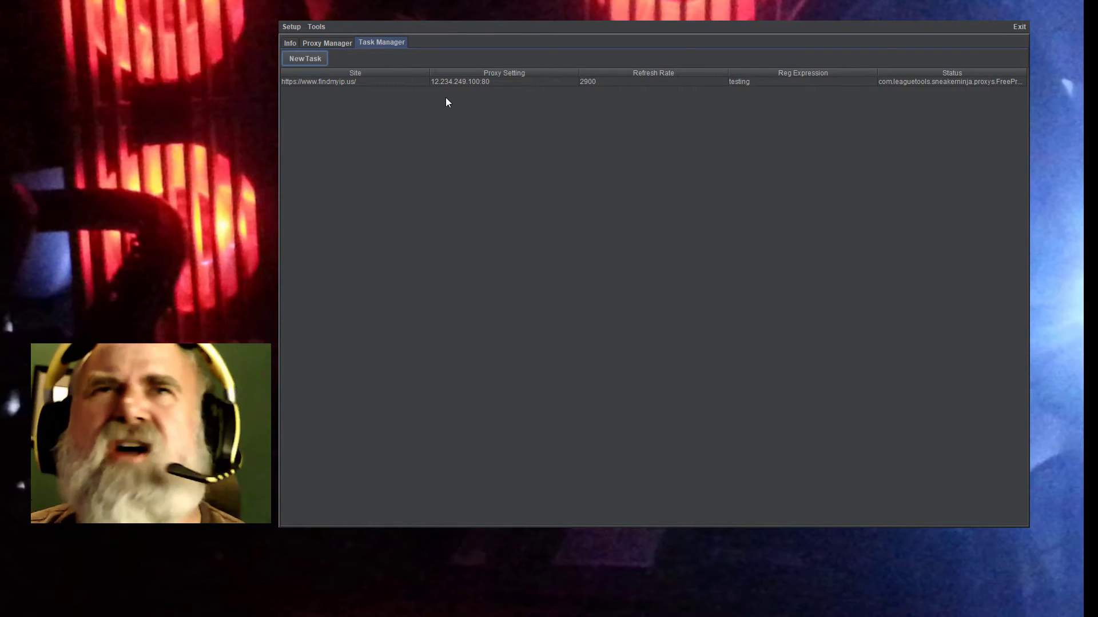
double_click(539, 82)
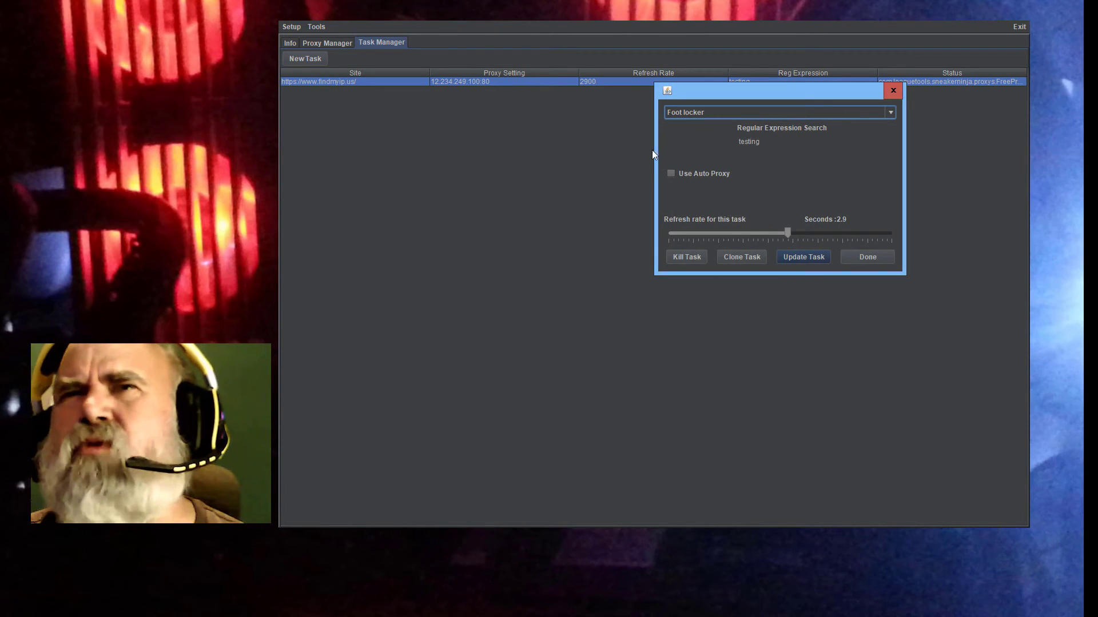
left_click(709, 115)
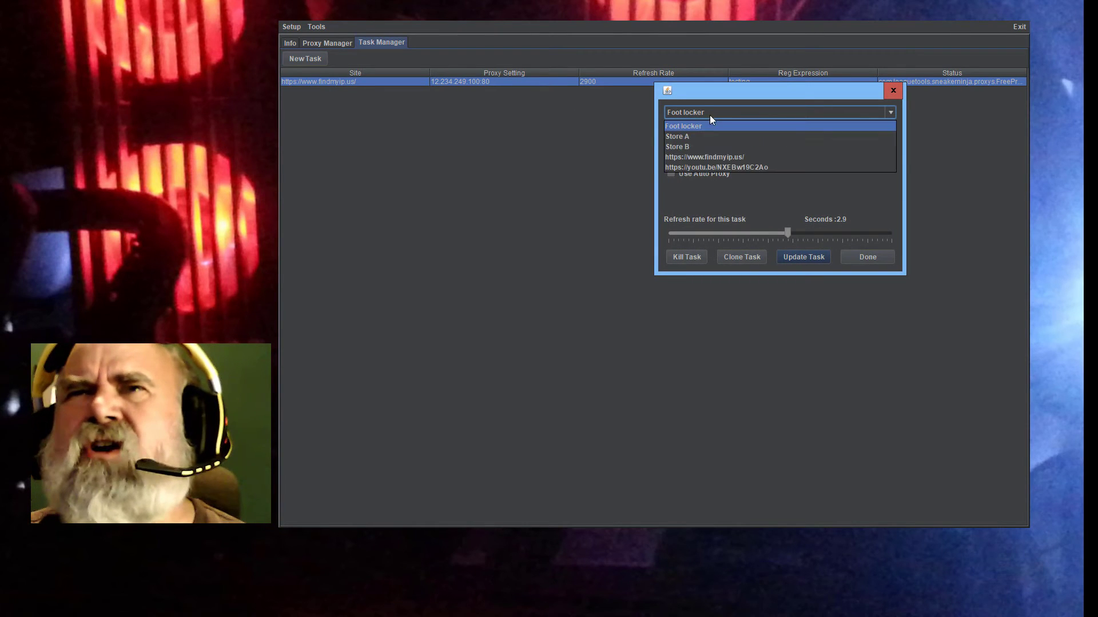
left_click(700, 156)
left_click(672, 173)
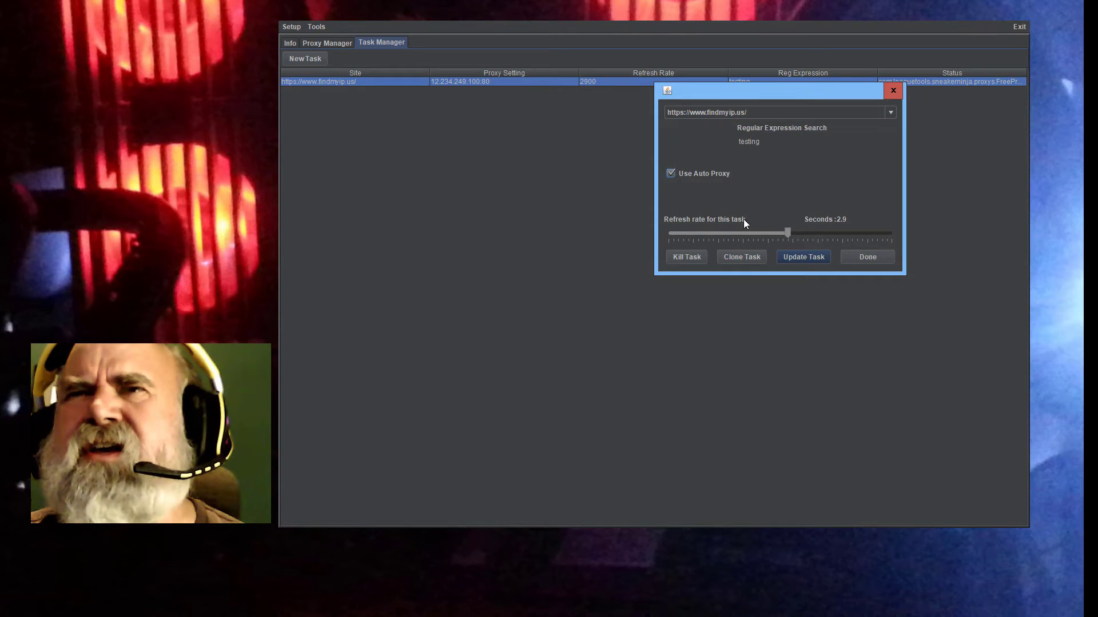
left_click(736, 257)
left_click(736, 258)
left_click(736, 258)
left_click(736, 257)
left_click(736, 257)
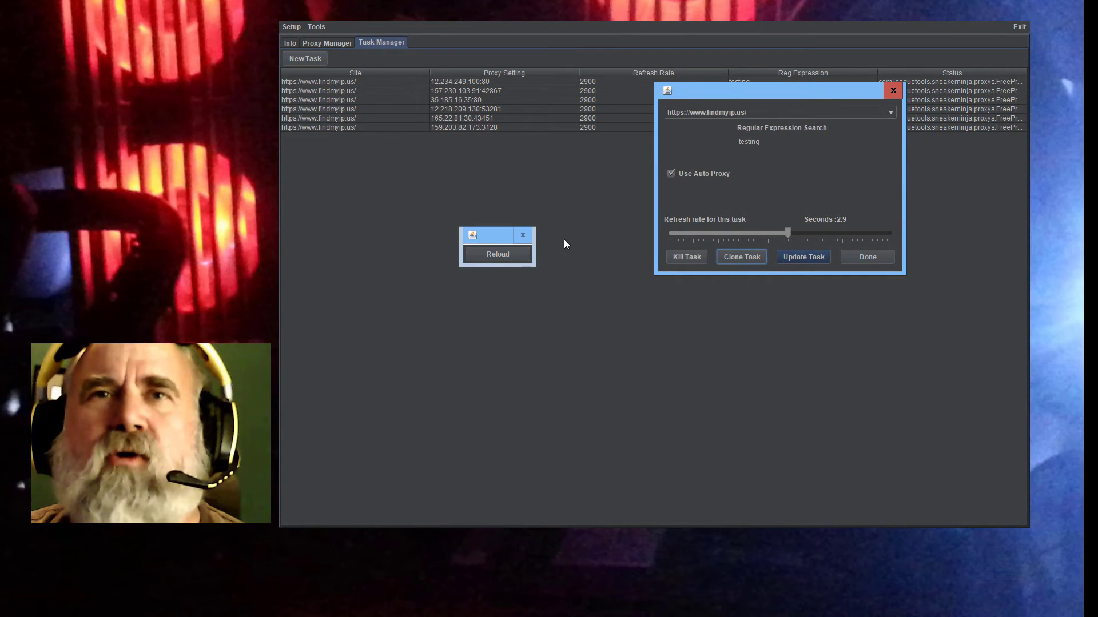
left_click(896, 92)
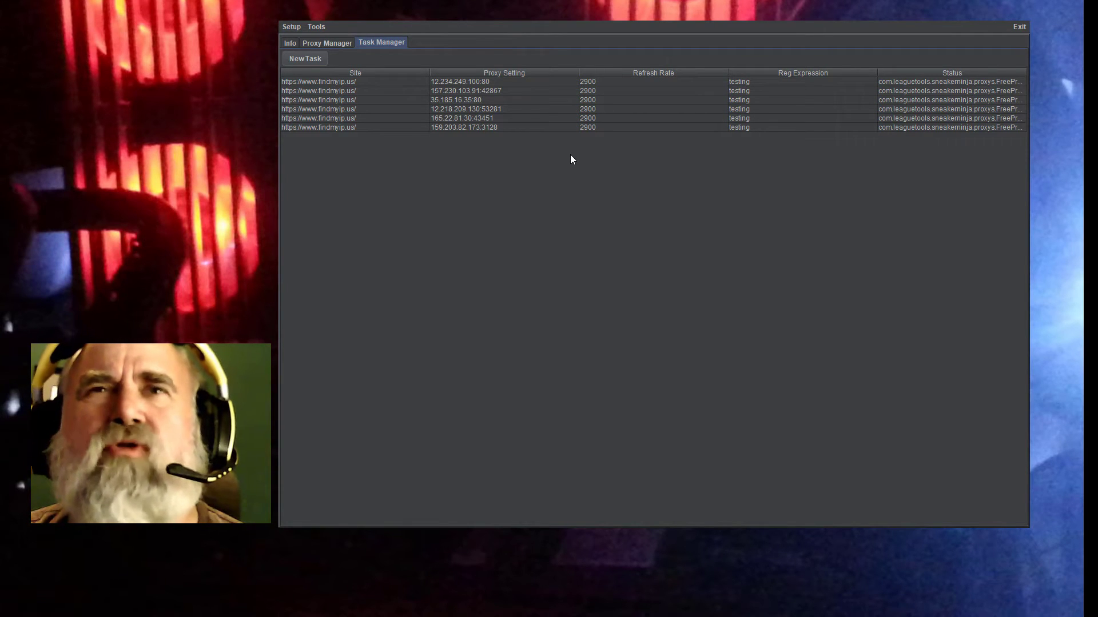
Enlarge and separate the stacked task browser windows to examine the IP address page each one loads
left_click_drag(535, 266, 728, 416)
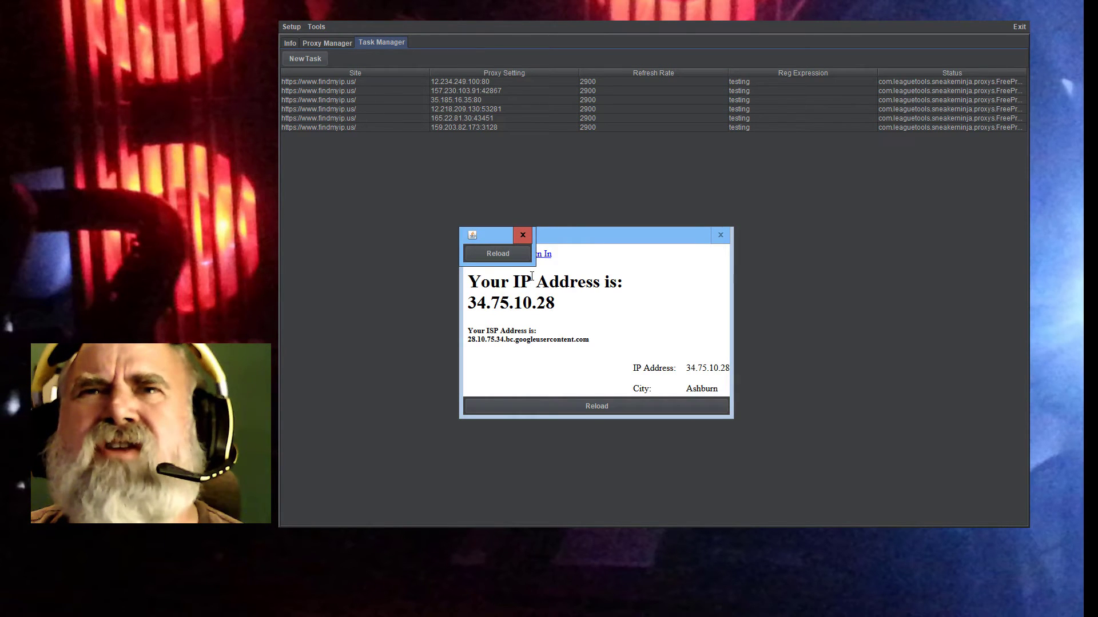
left_click_drag(536, 266, 786, 401)
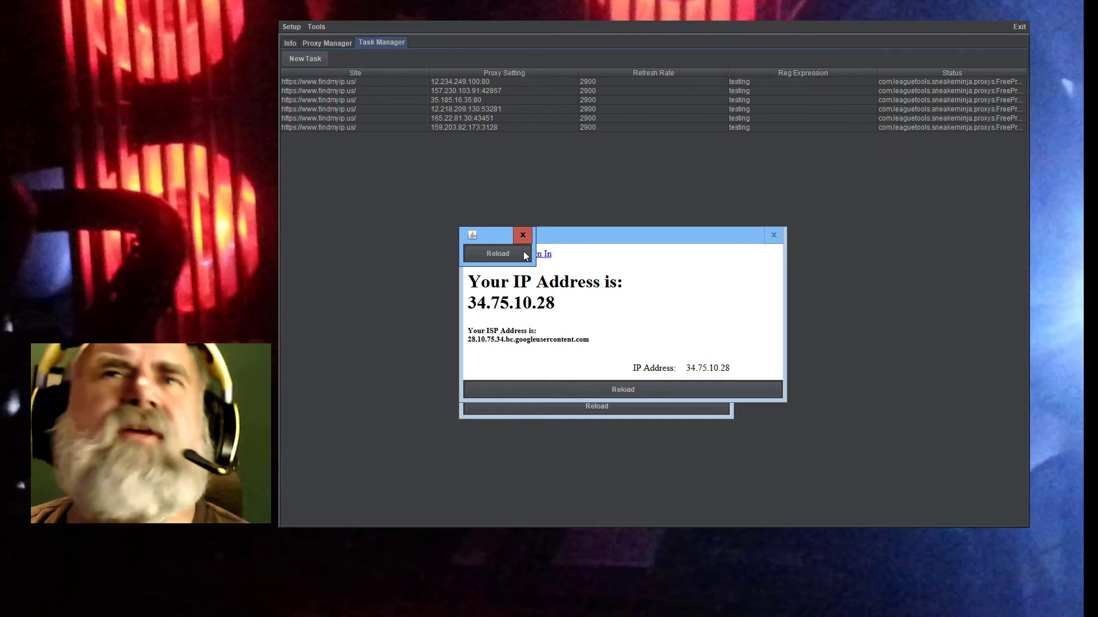
left_click_drag(536, 267, 544, 269)
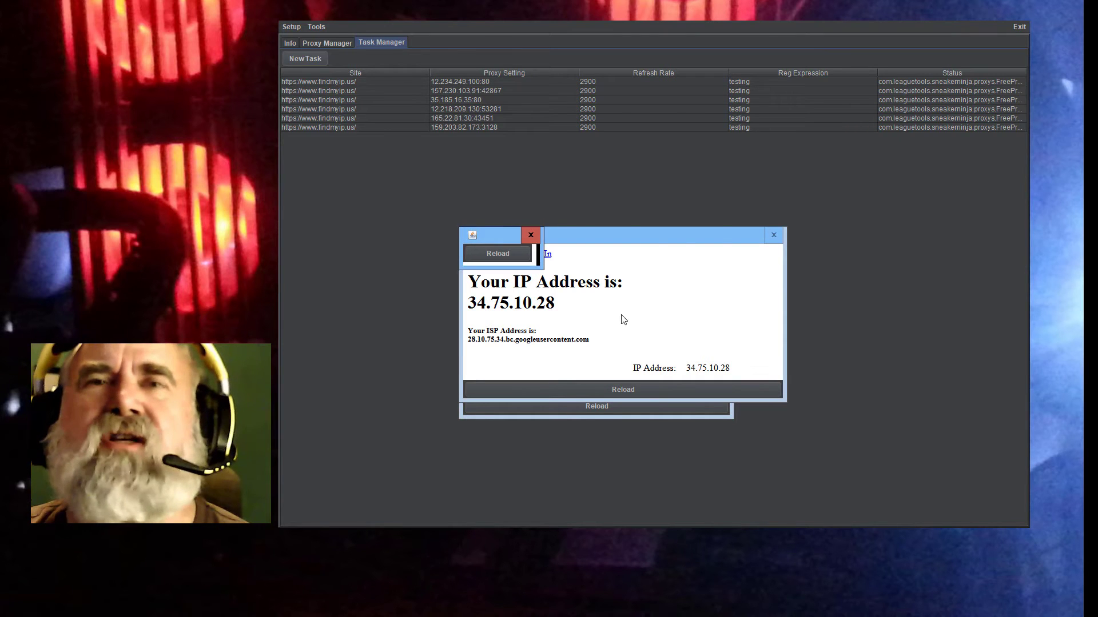
left_click_drag(603, 237, 672, 351)
left_click_drag(532, 263, 732, 346)
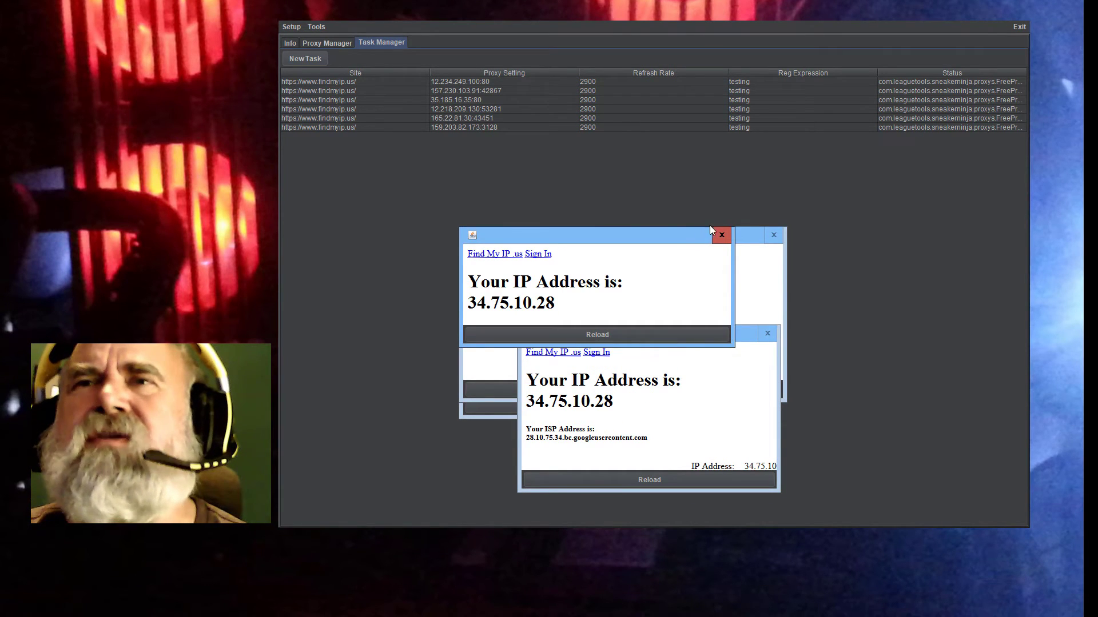
Close all the task browser windows, leaving only the task list
left_click(721, 235)
left_click(720, 234)
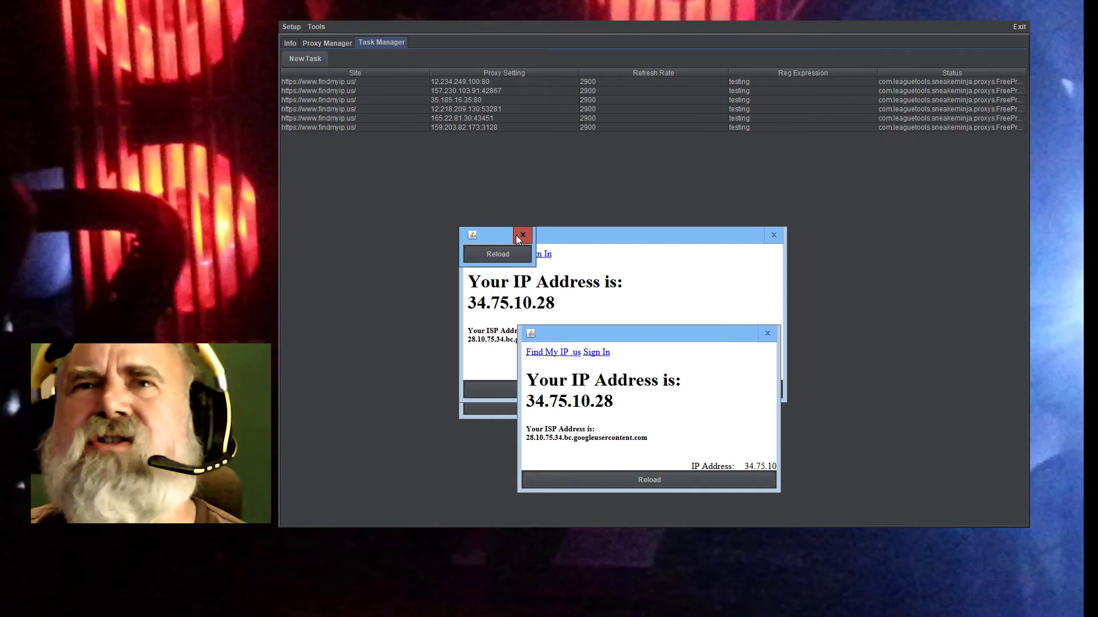
left_click(517, 239)
left_click(767, 333)
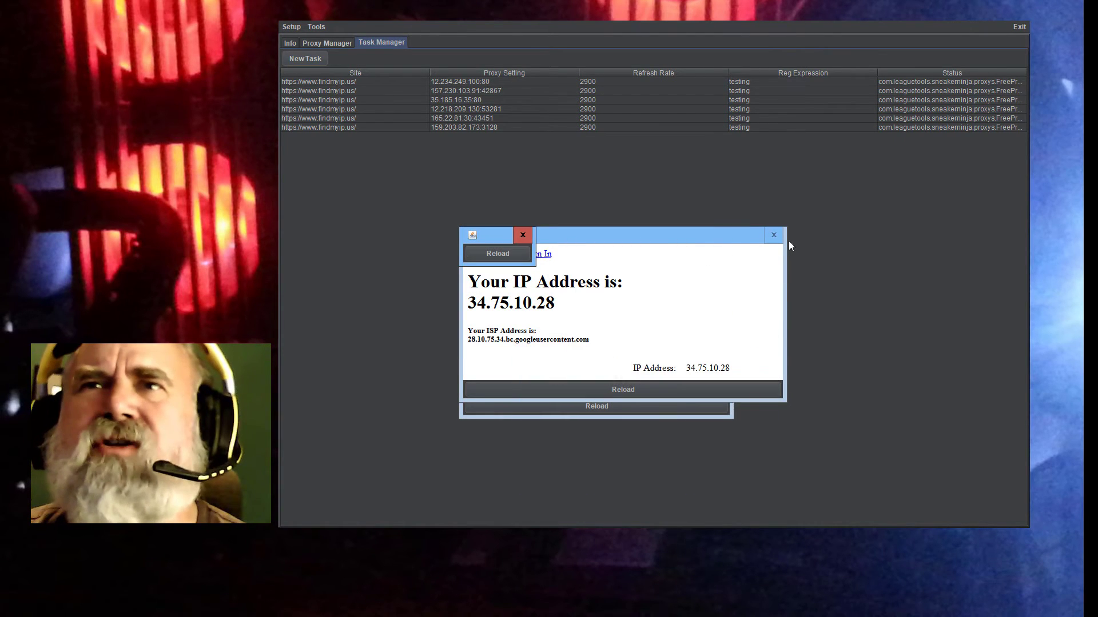
left_click(774, 235)
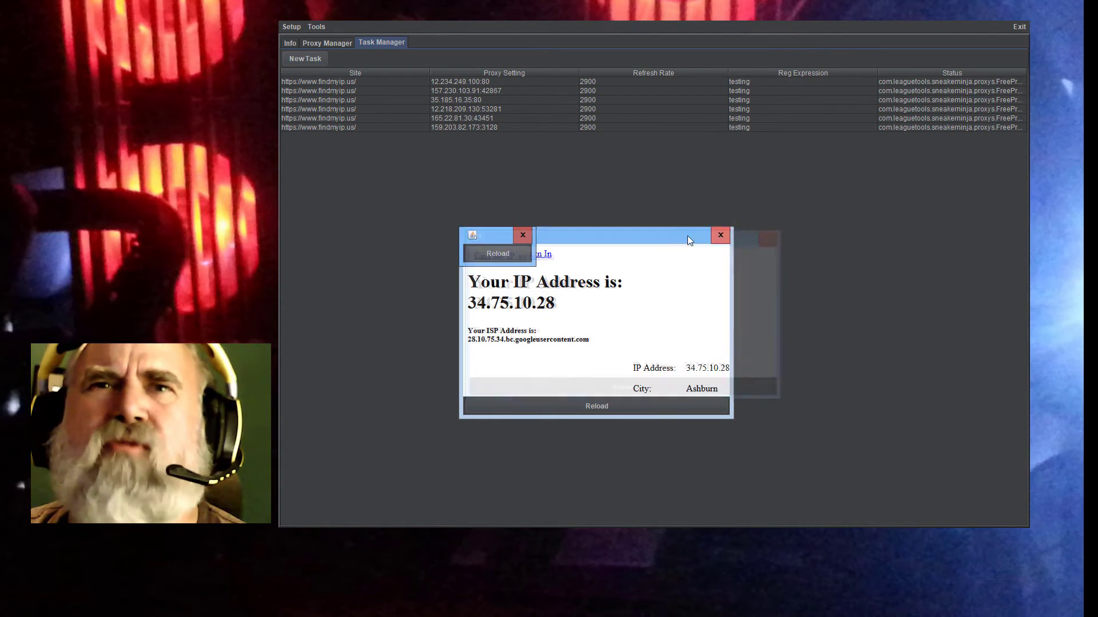
left_click(524, 236)
left_click(720, 235)
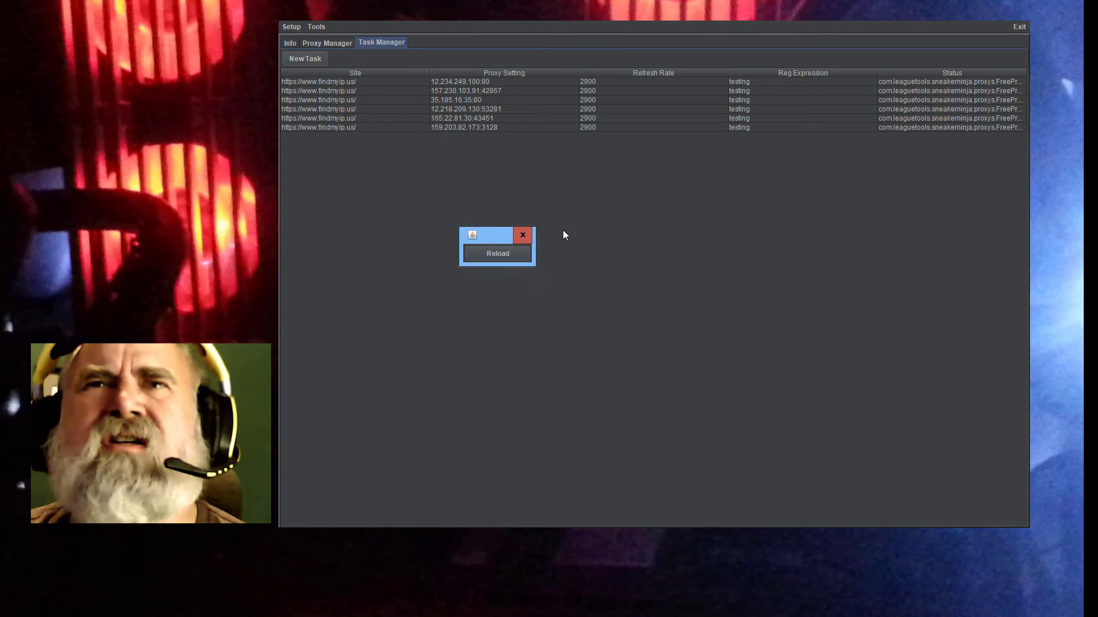
left_click(527, 234)
left_click(527, 235)
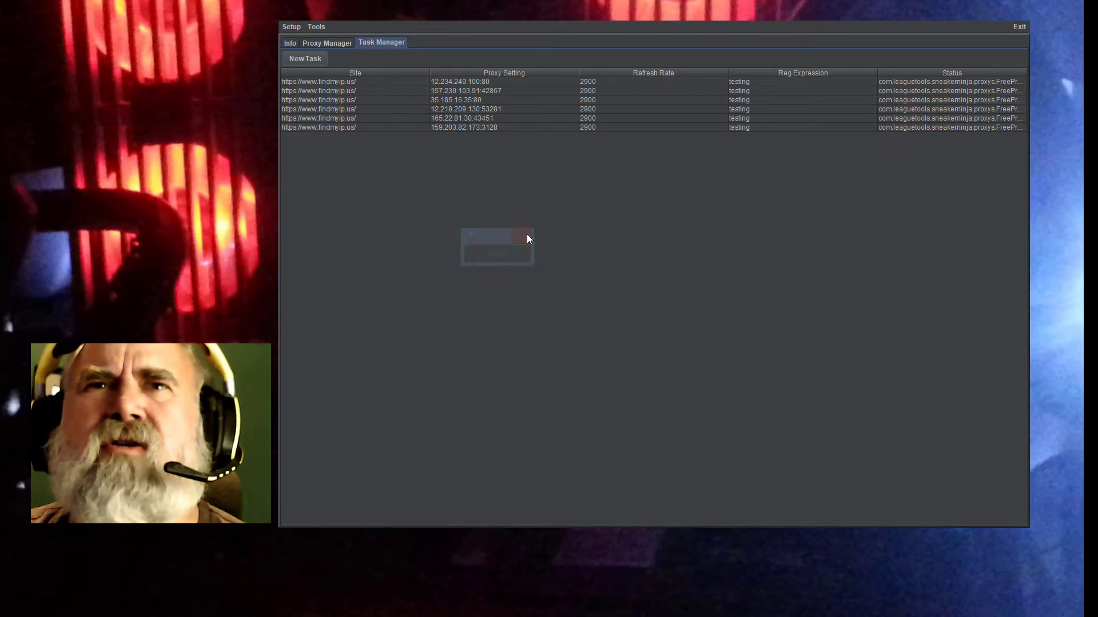
double_click(509, 127)
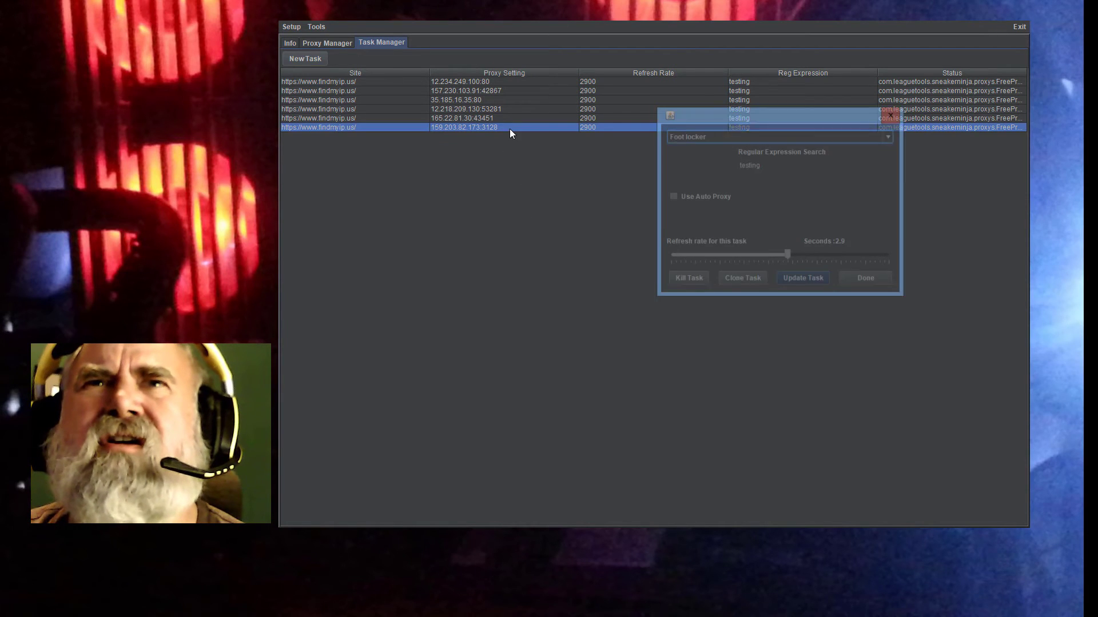
left_click(689, 280)
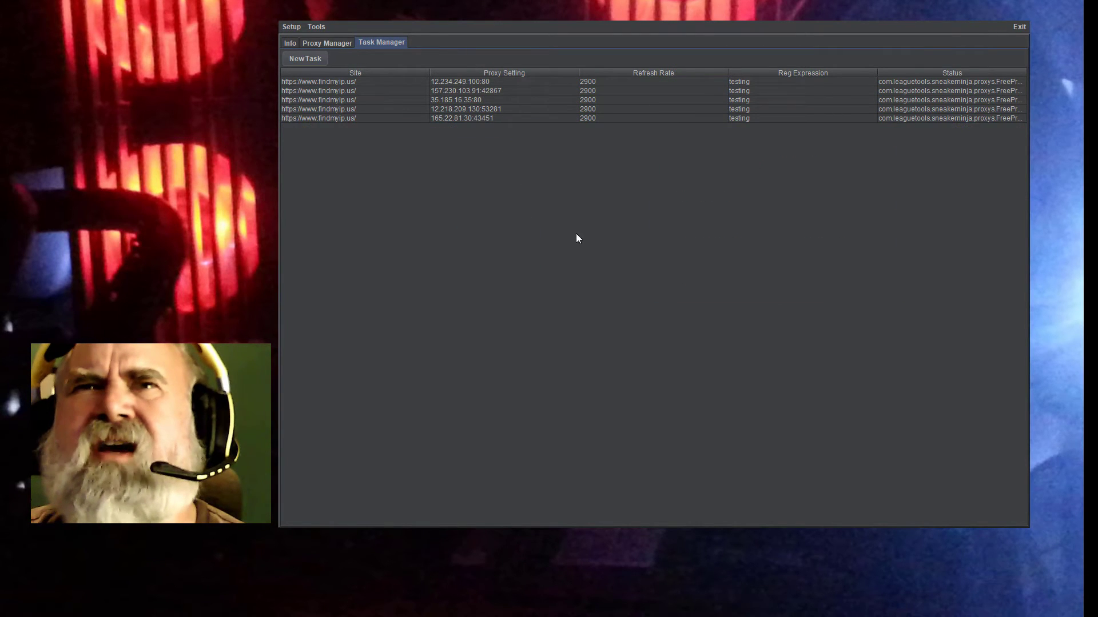
double_click(541, 118)
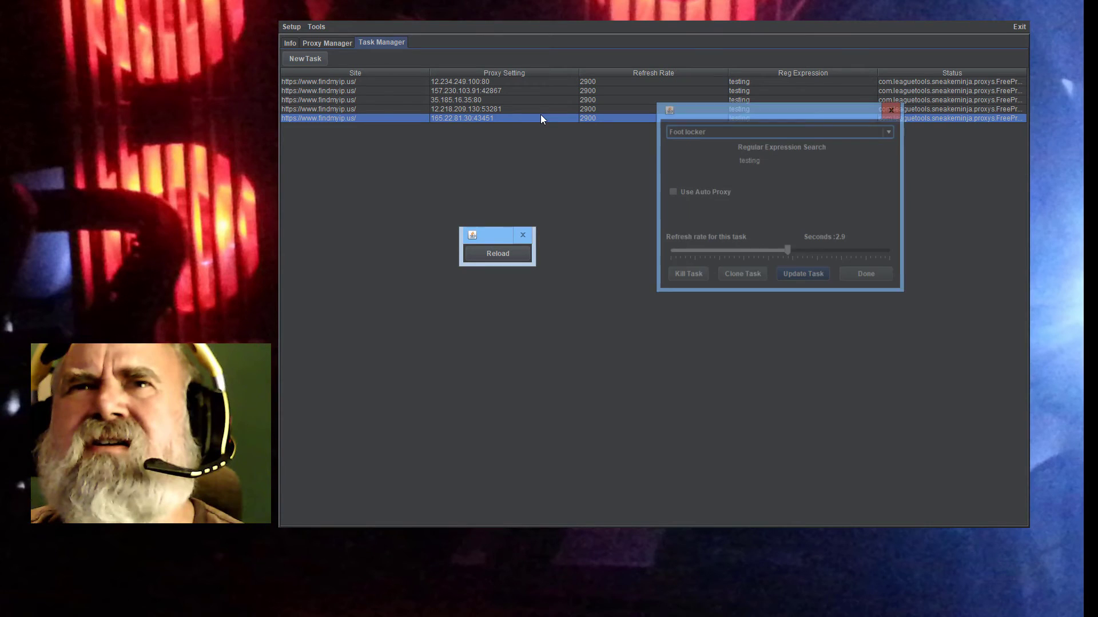
left_click(685, 276)
double_click(505, 110)
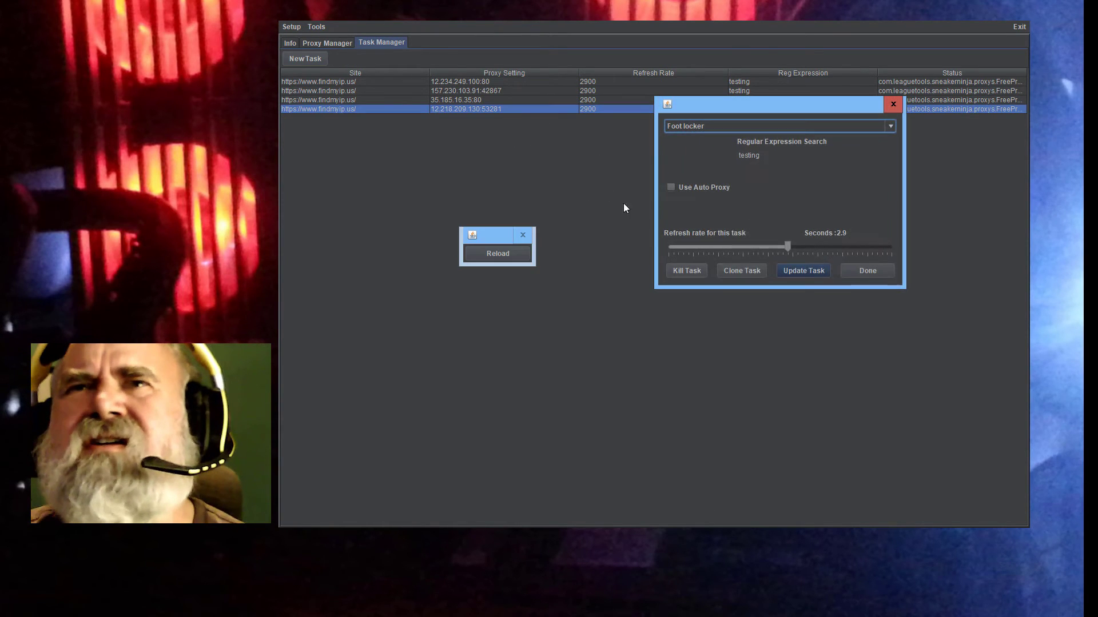
left_click(678, 273)
double_click(516, 100)
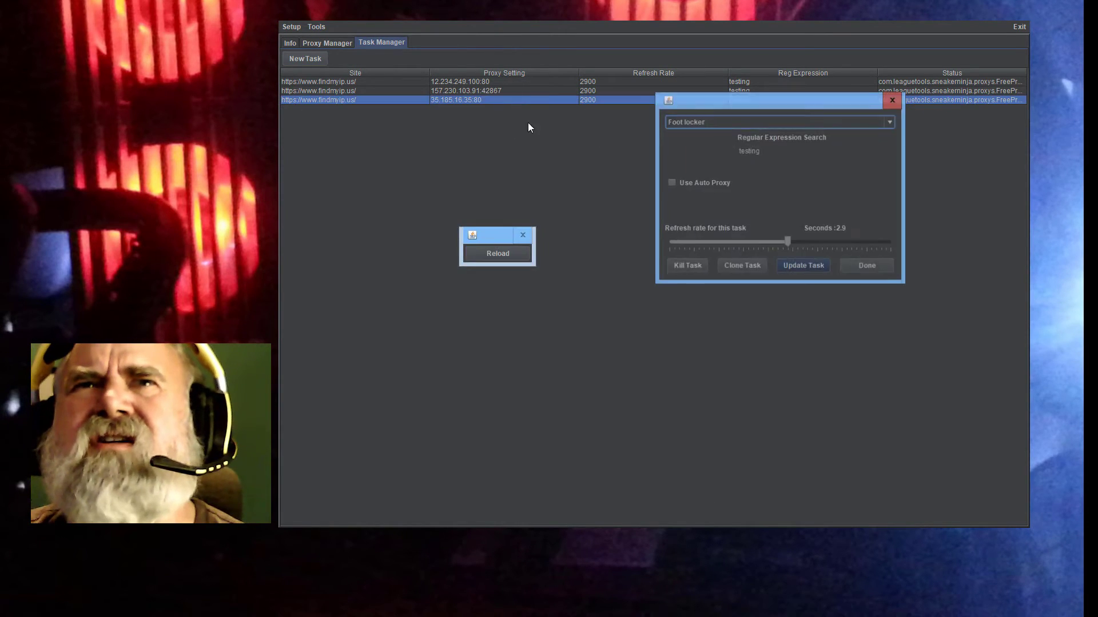
left_click(676, 263)
double_click(524, 90)
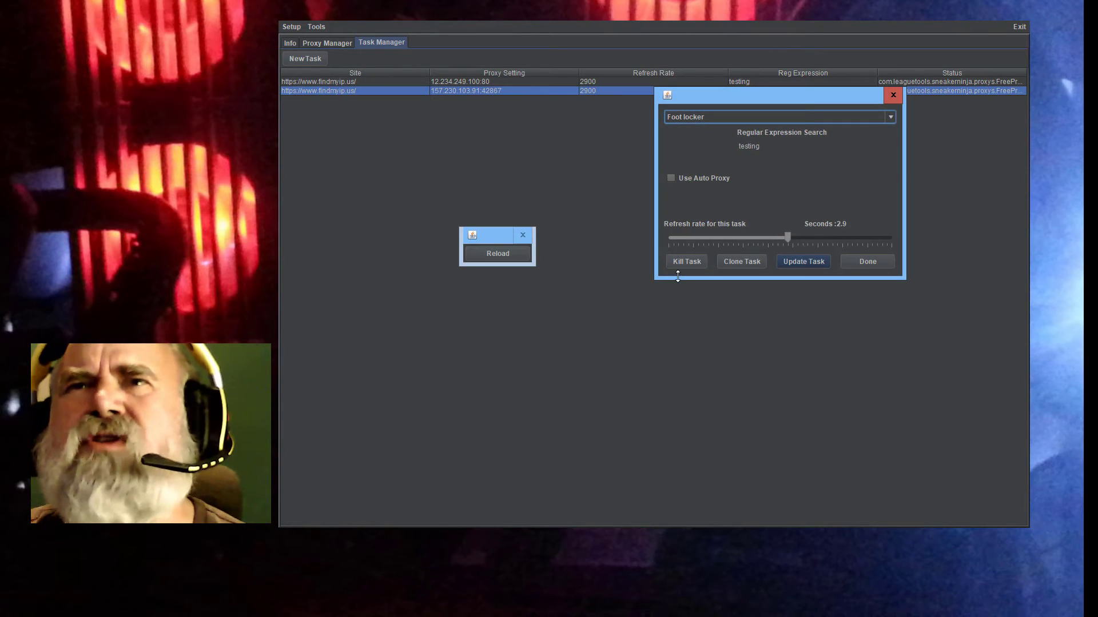
left_click(682, 266)
double_click(529, 82)
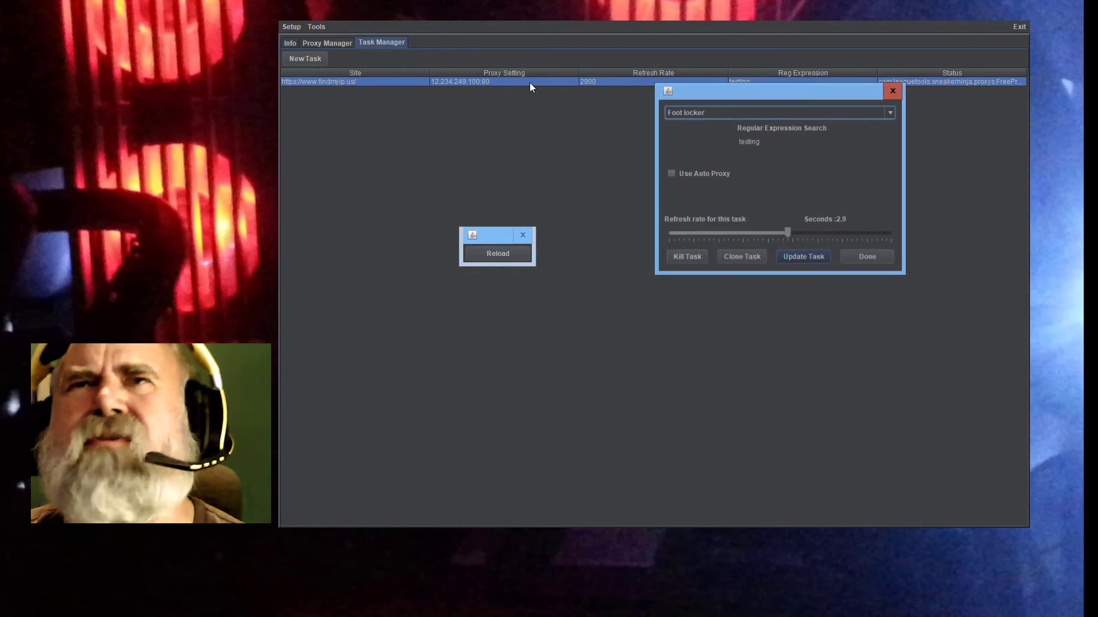
left_click(682, 264)
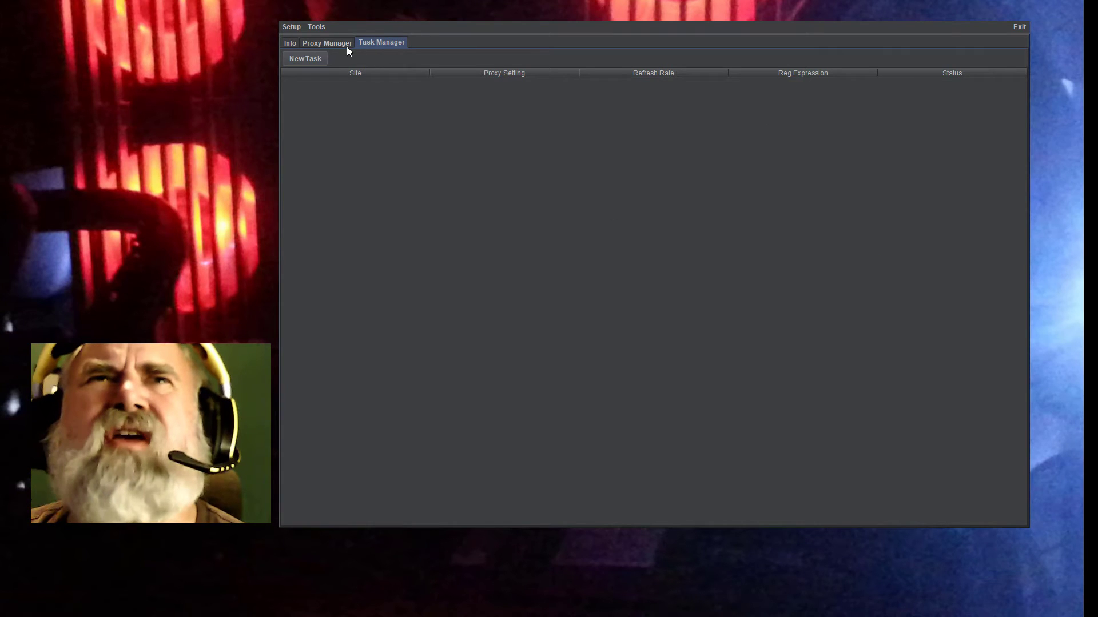
left_click(315, 60)
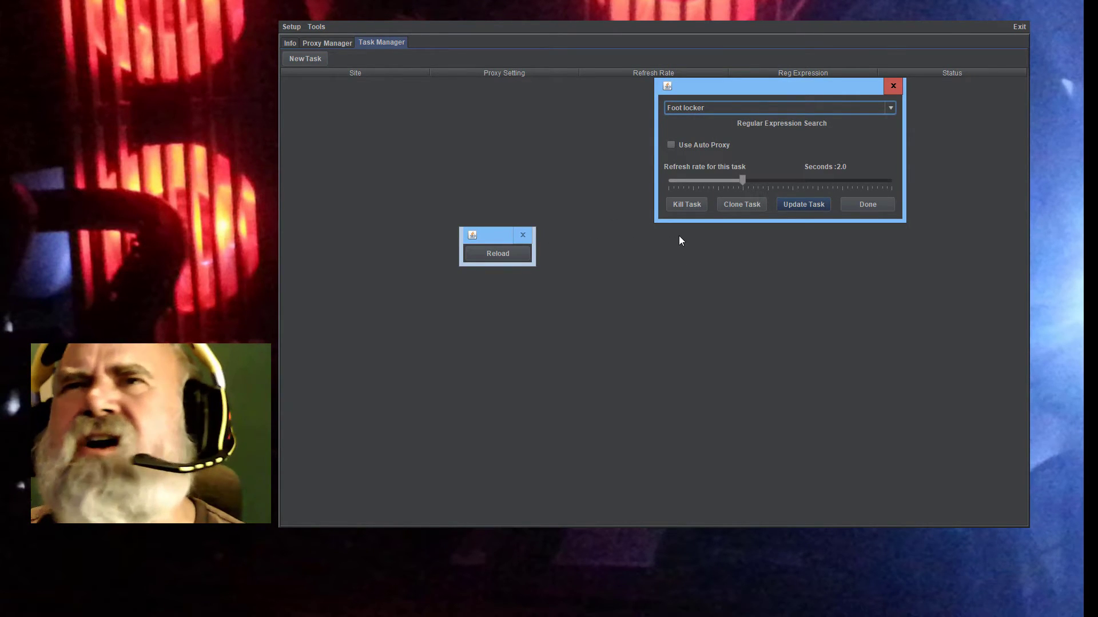
left_click(729, 111)
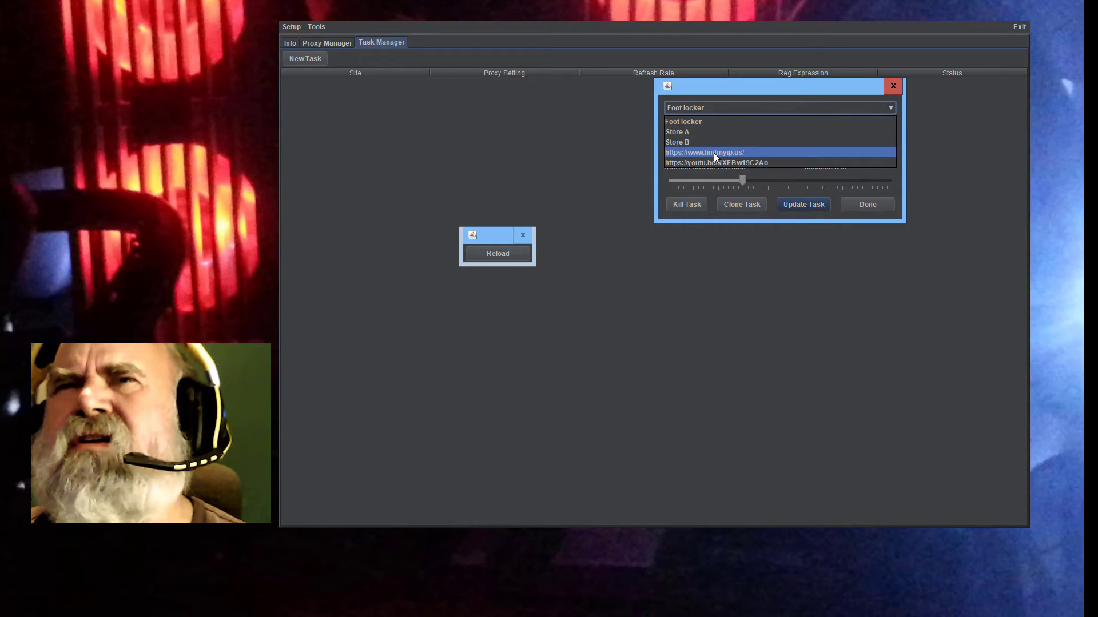
left_click(715, 152)
left_click(696, 143)
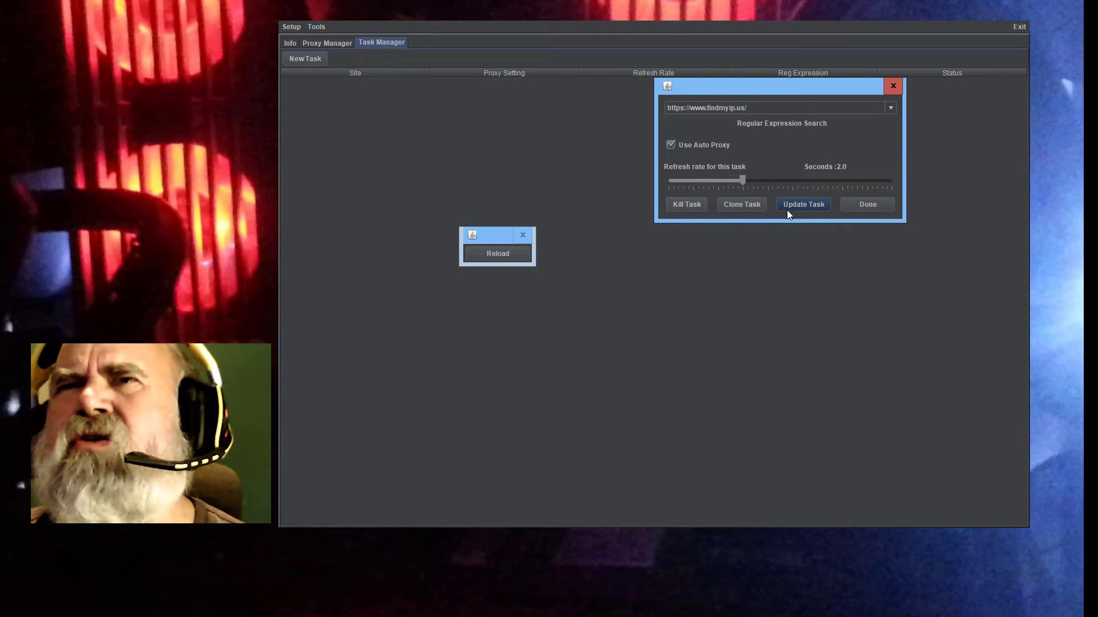
left_click(826, 148)
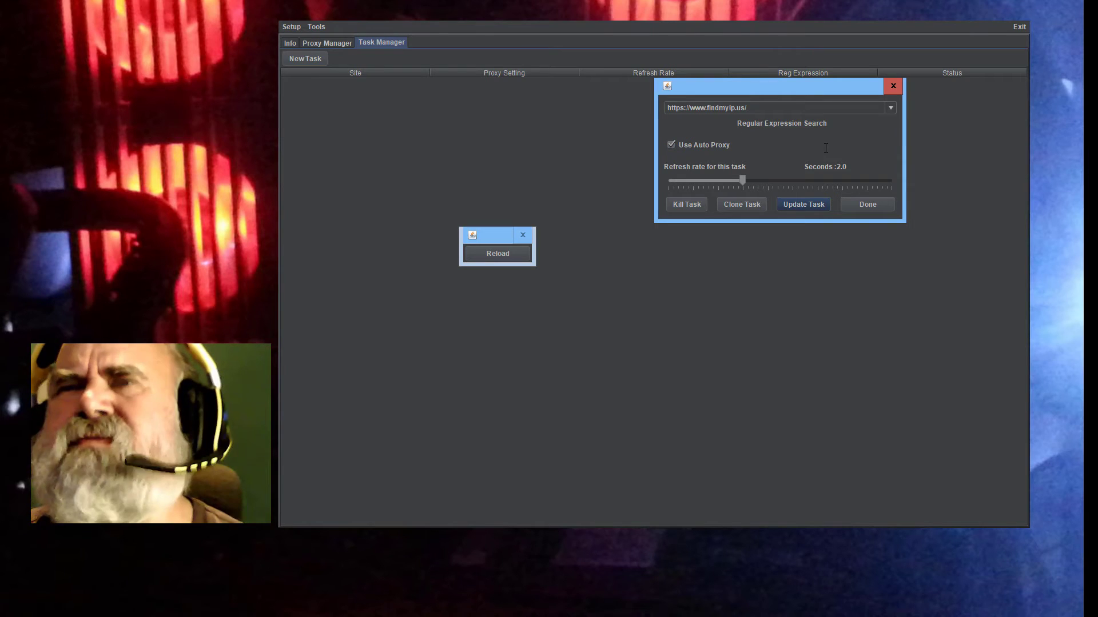
type("sdfgsdgs")
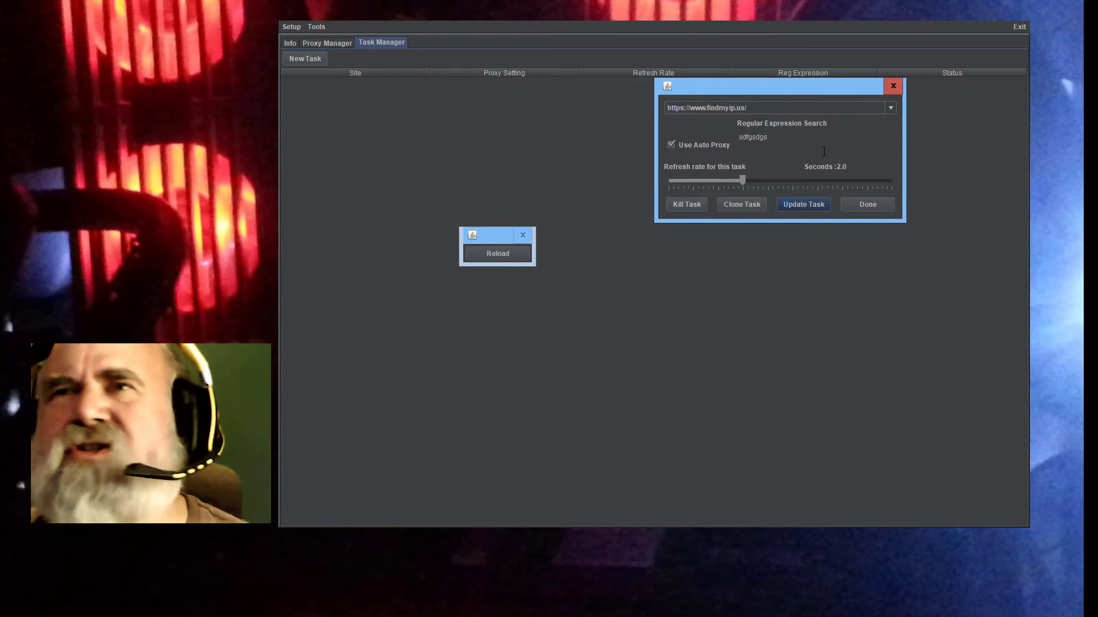
Clone the "sdfgsdgs" task ten times and close its settings
left_click(759, 206)
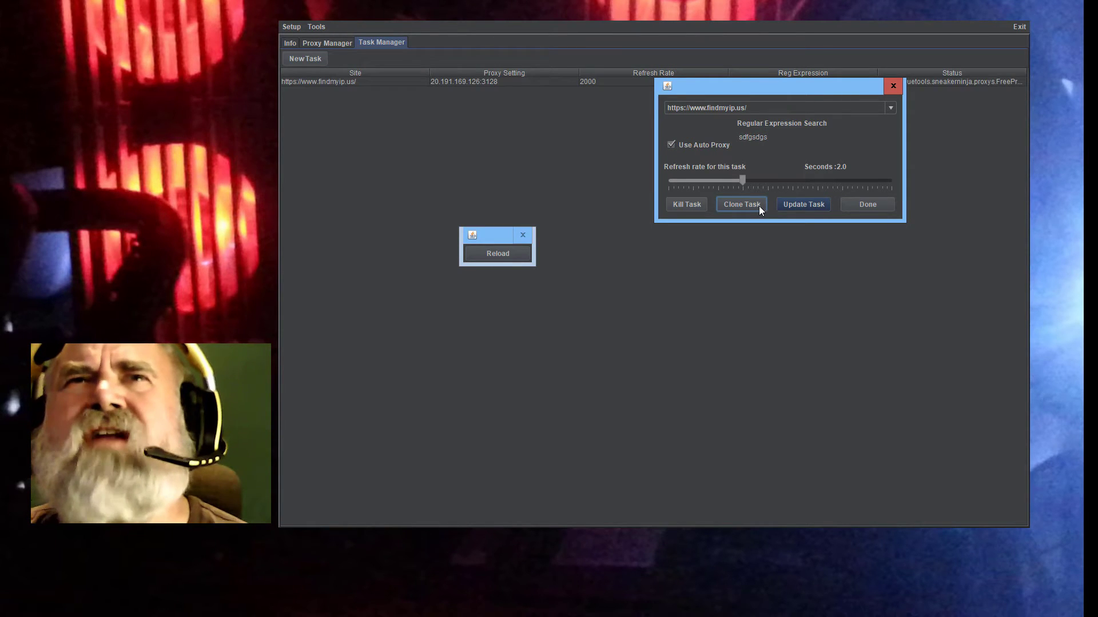
left_click(742, 205)
left_click(741, 205)
left_click(742, 205)
left_click(742, 205)
left_click(741, 205)
left_click(742, 205)
left_click(742, 205)
left_click(741, 205)
left_click(760, 206)
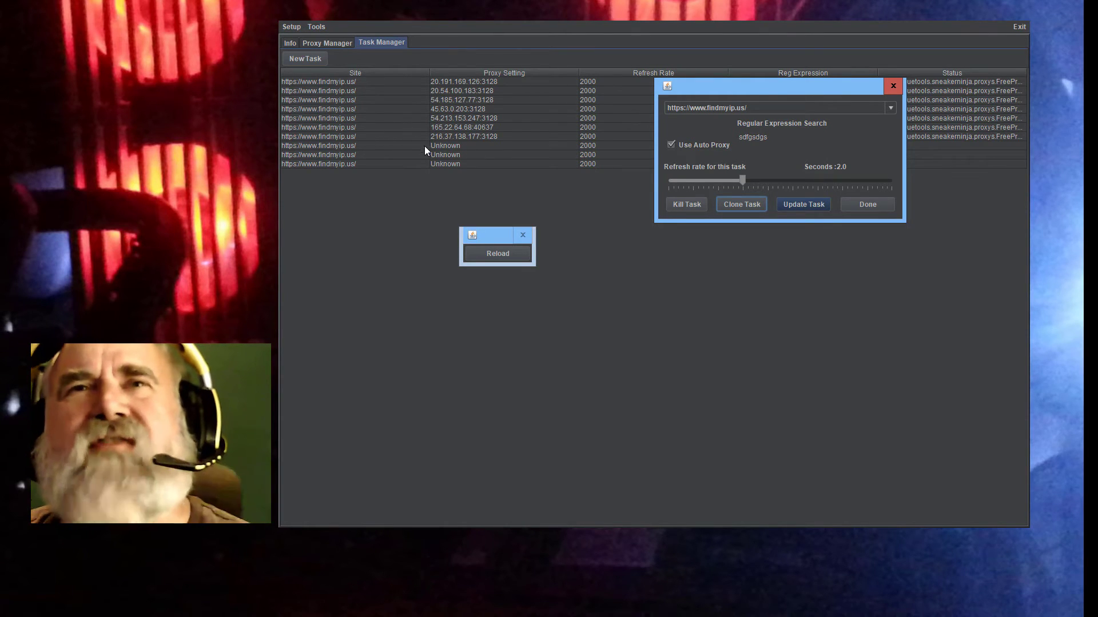
left_click(892, 86)
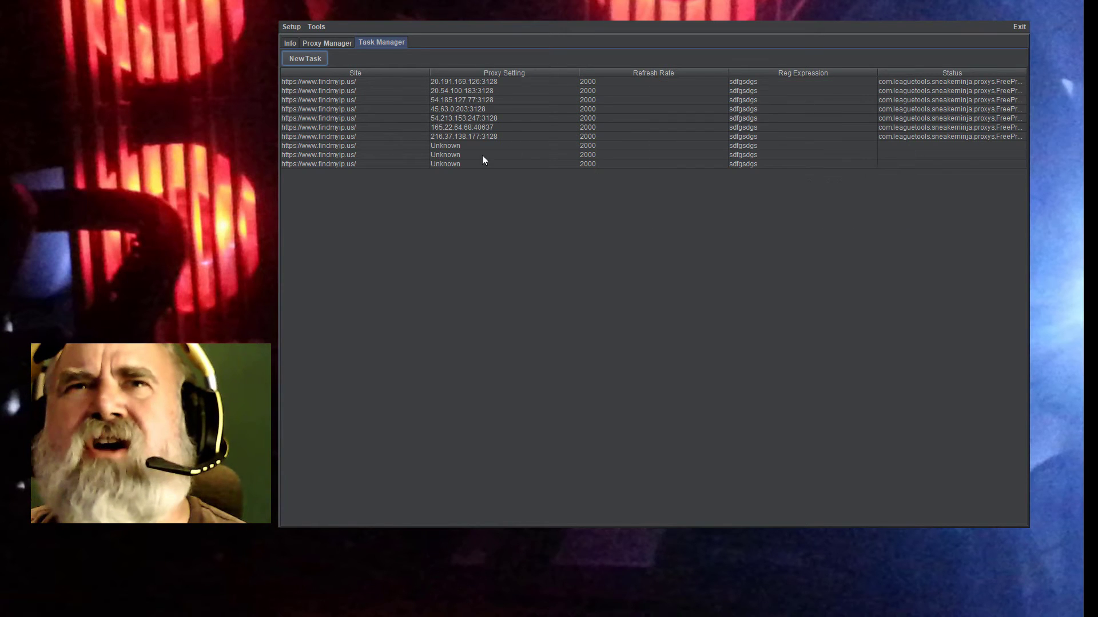
Kill the three tasks whose proxy setting is Unknown
double_click(452, 147)
left_click(691, 307)
double_click(527, 146)
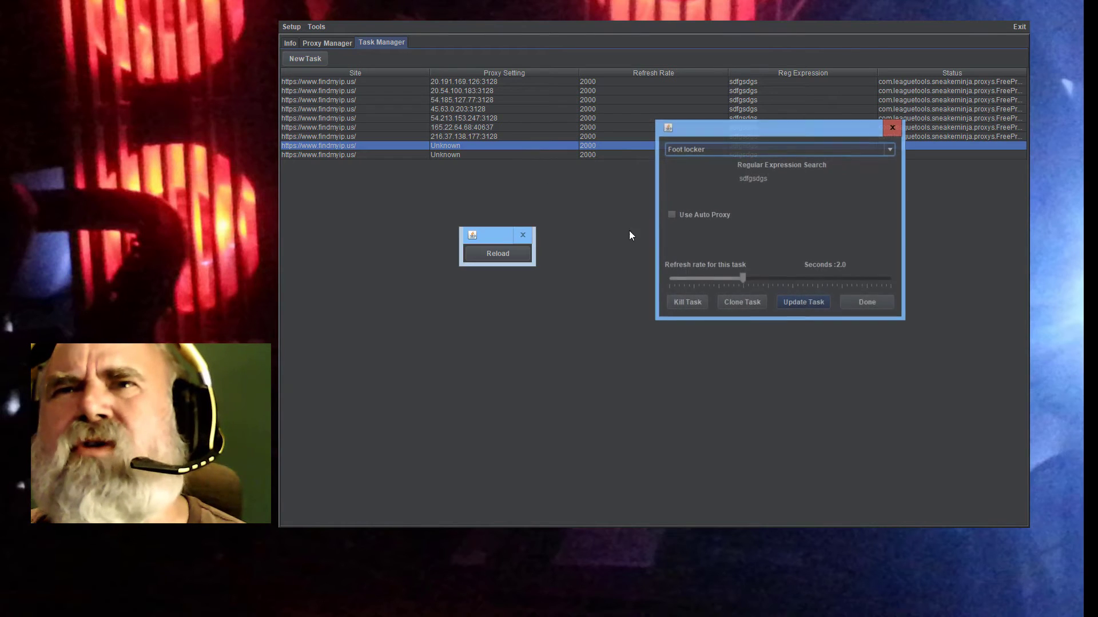
left_click(683, 303)
double_click(517, 148)
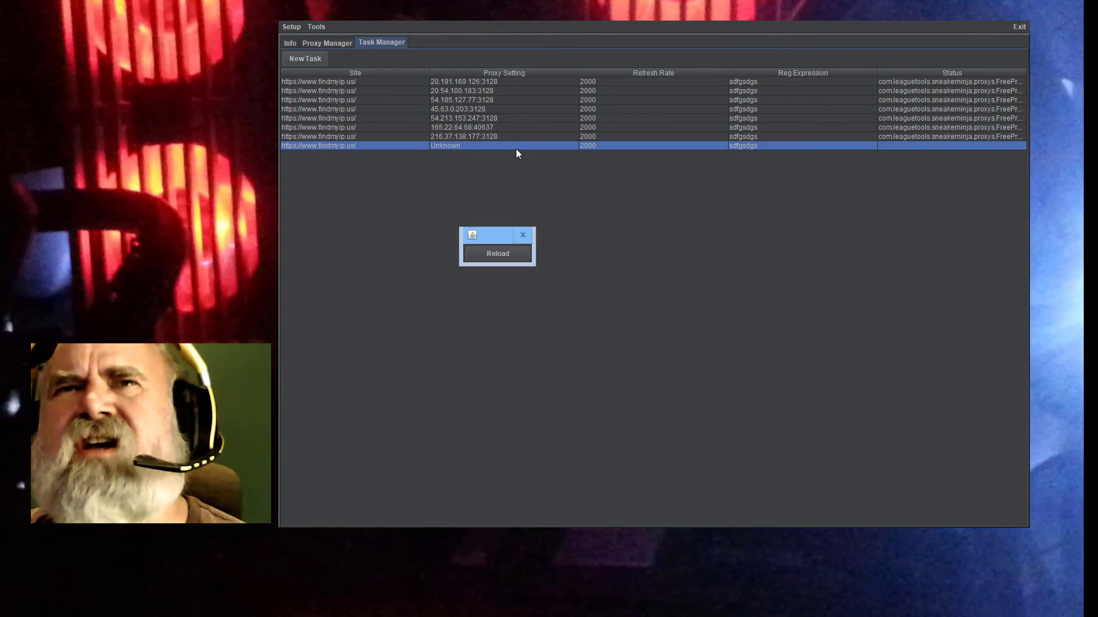
left_click(682, 297)
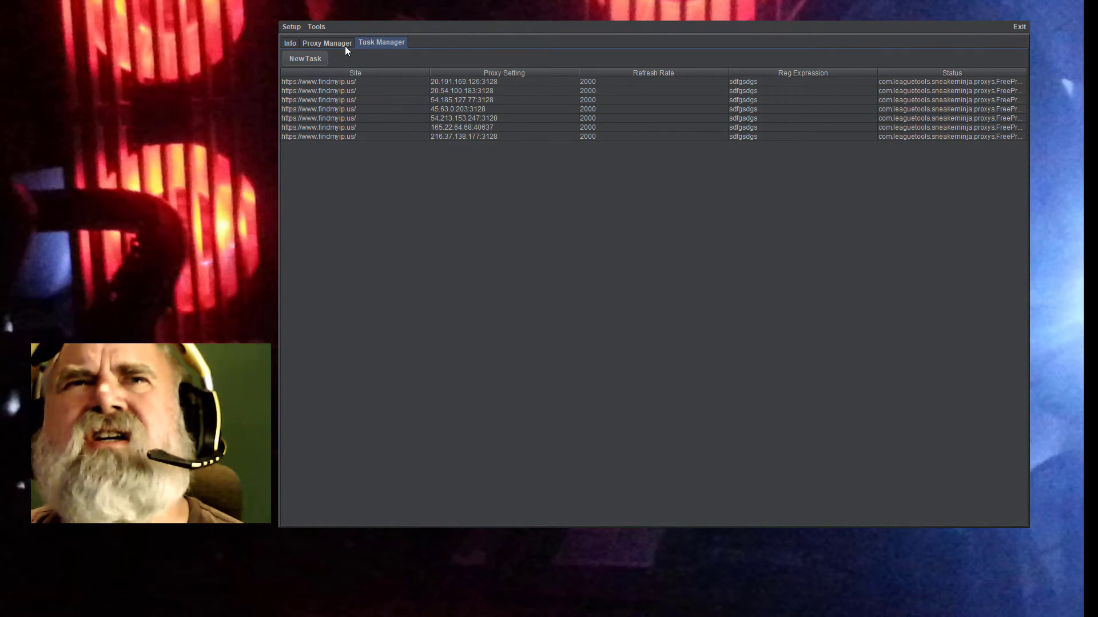
Check the build and memory information, and load new free proxies into the proxy list
left_click(329, 46)
left_click(291, 45)
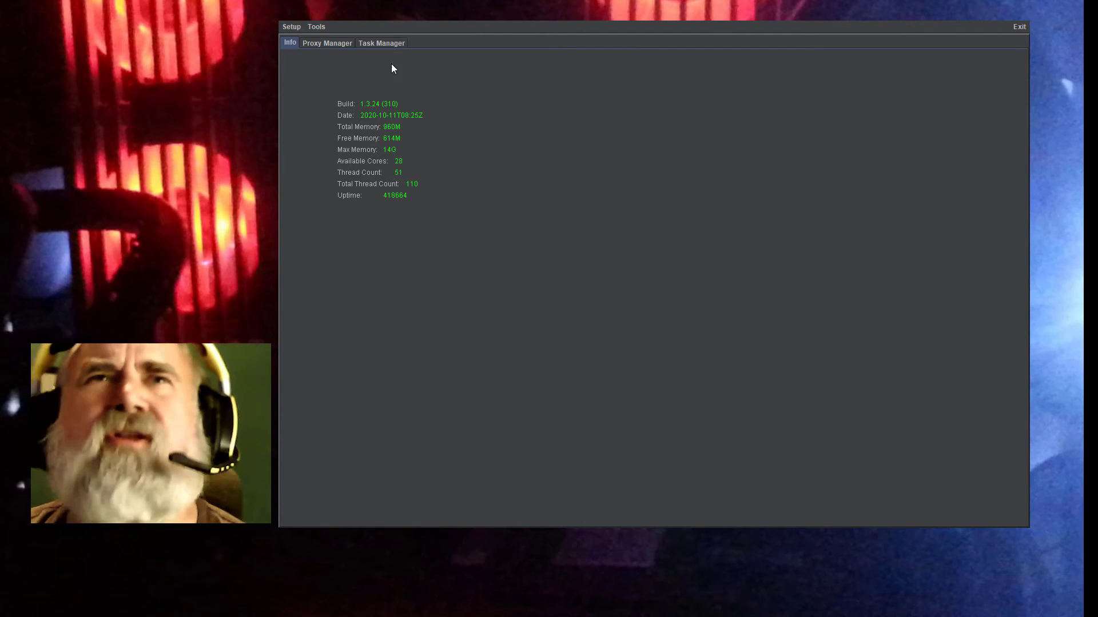
left_click(325, 45)
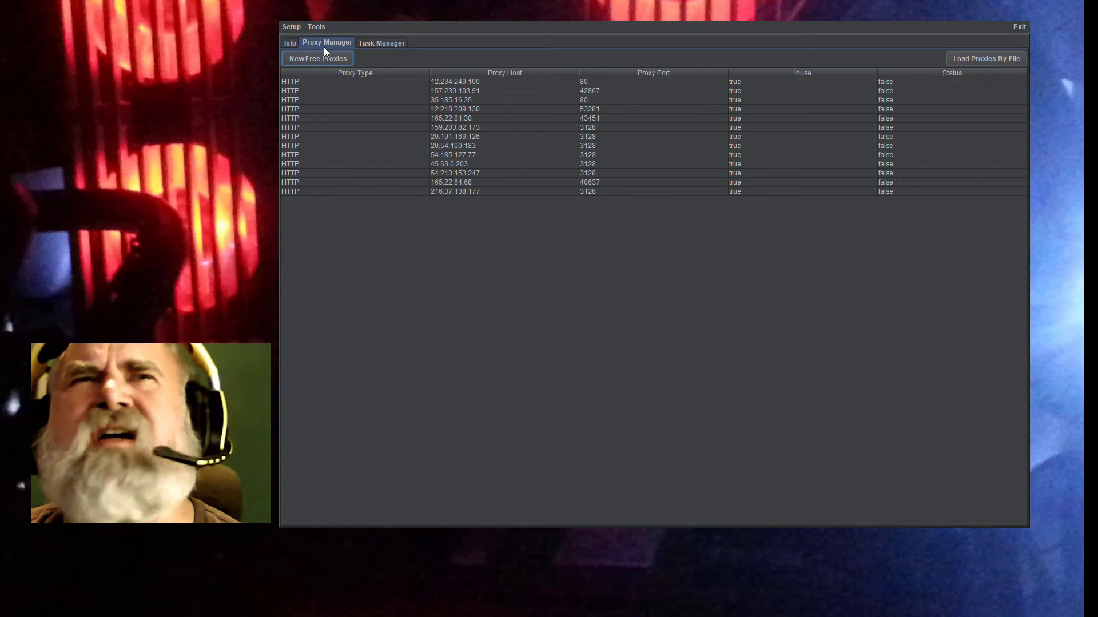
left_click(319, 60)
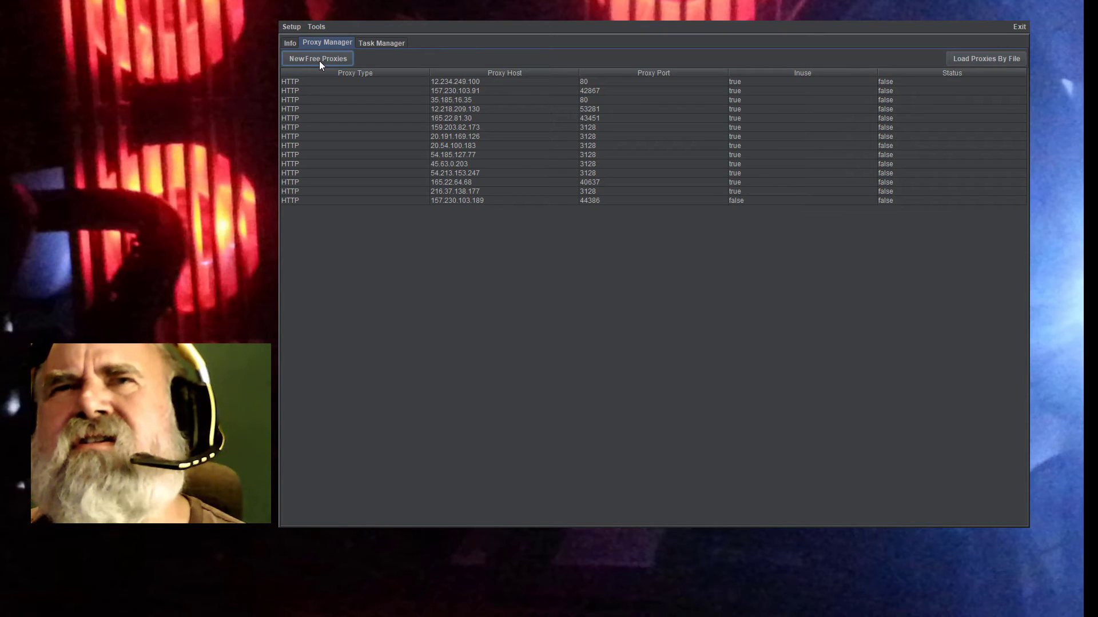
left_click(373, 47)
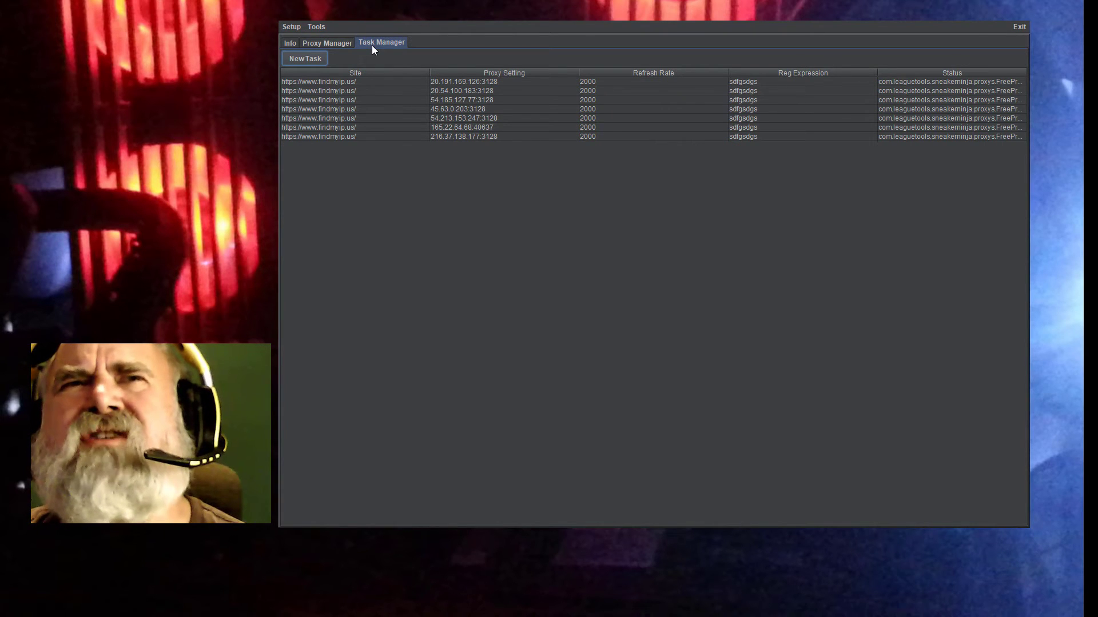
left_click(684, 129)
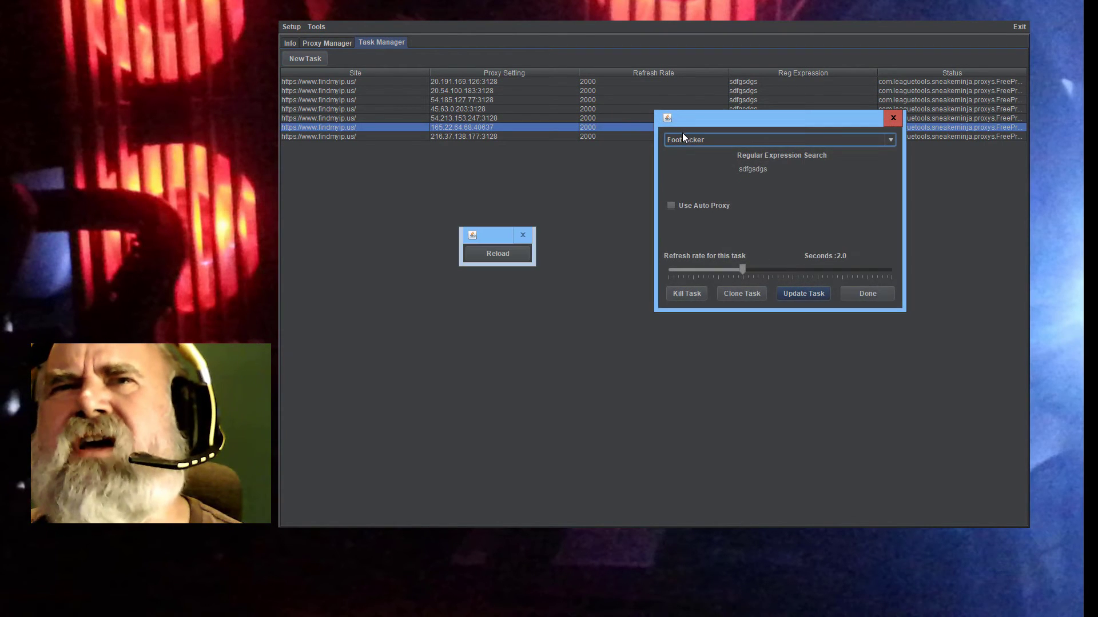
left_click(716, 140)
left_click(718, 142)
left_click(723, 142)
left_click(711, 184)
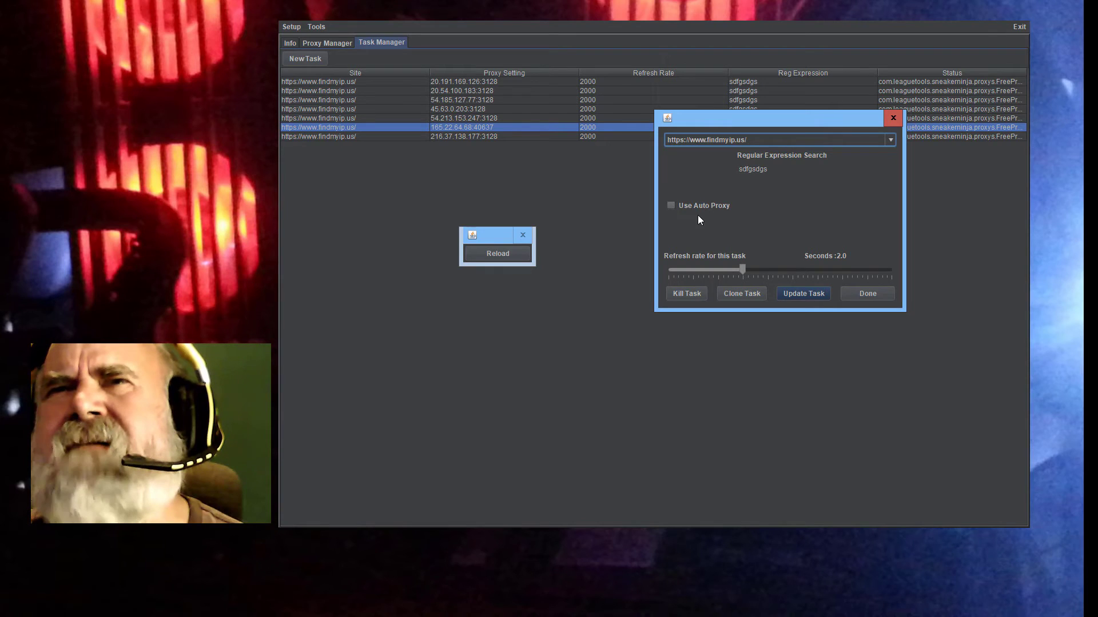
left_click(706, 205)
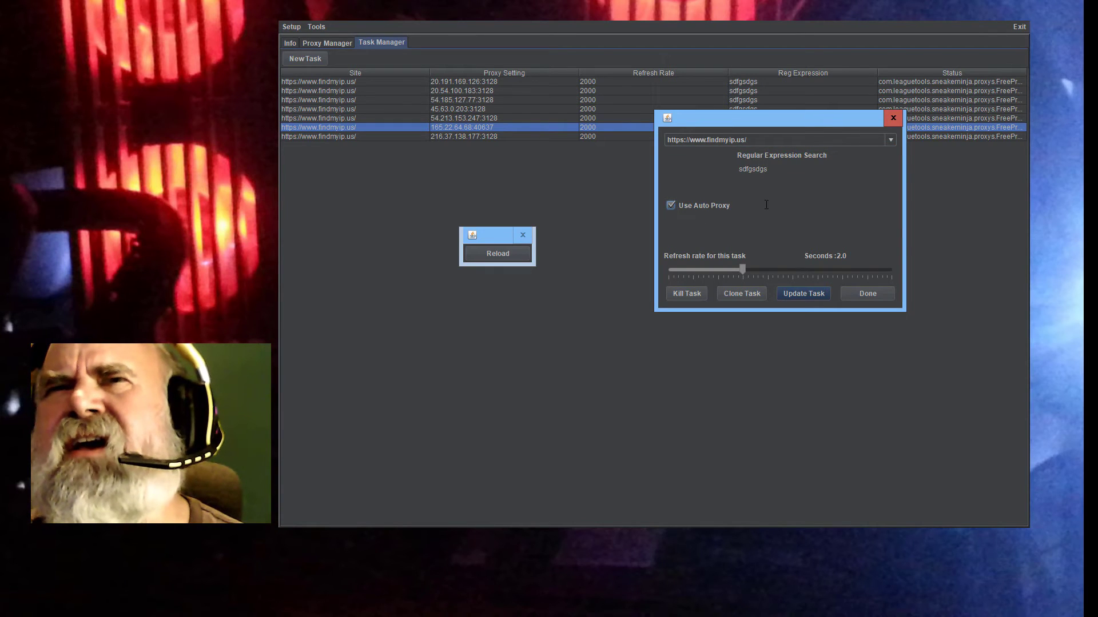
left_click(736, 294)
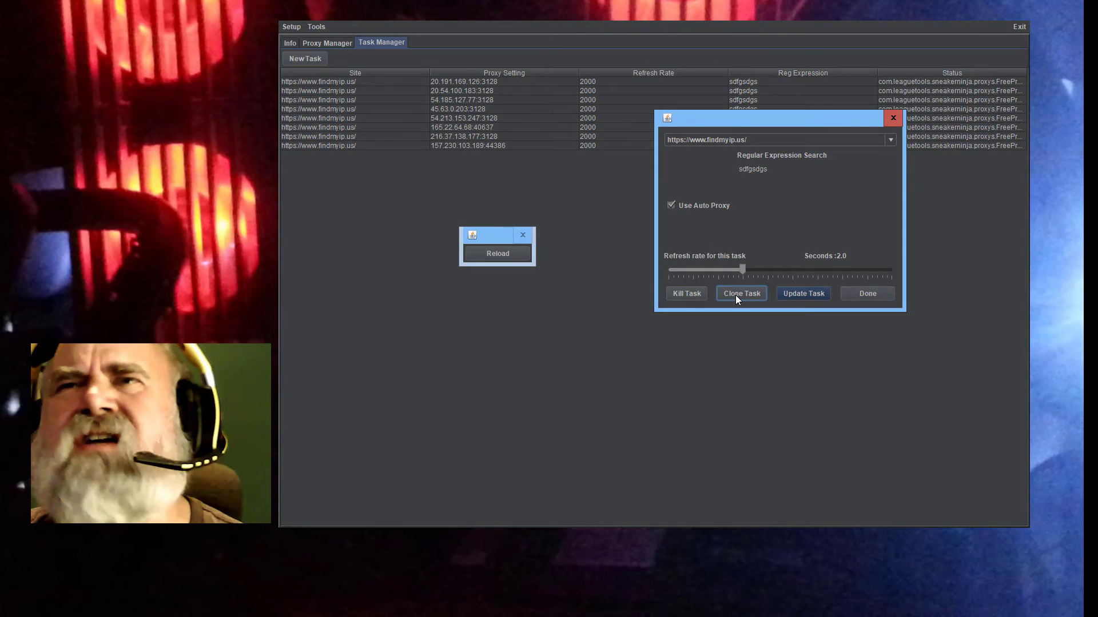
left_click(895, 118)
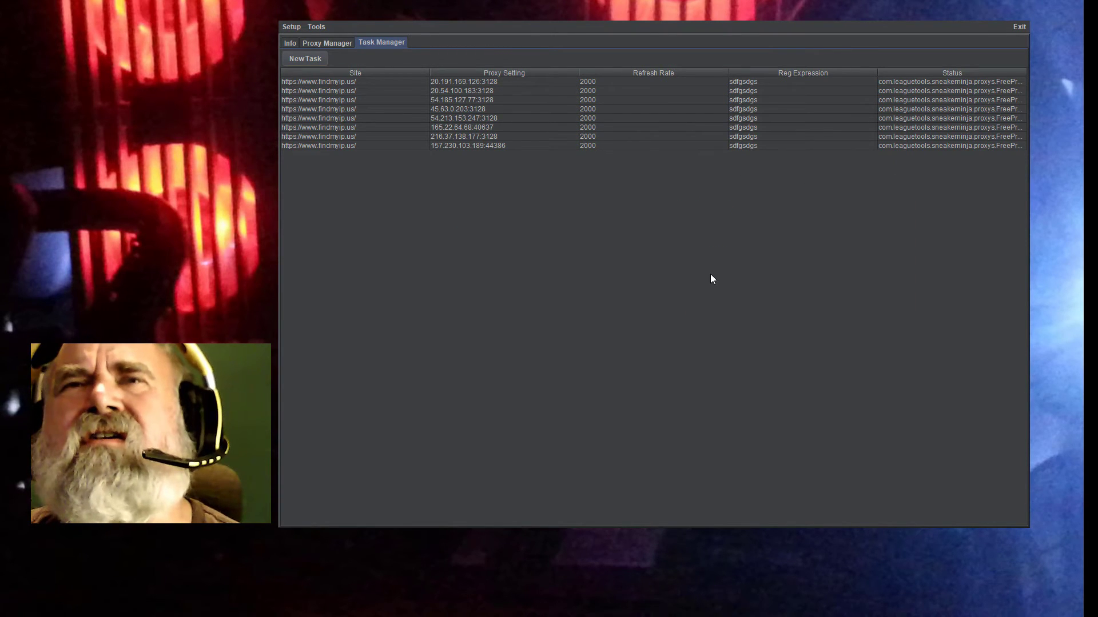
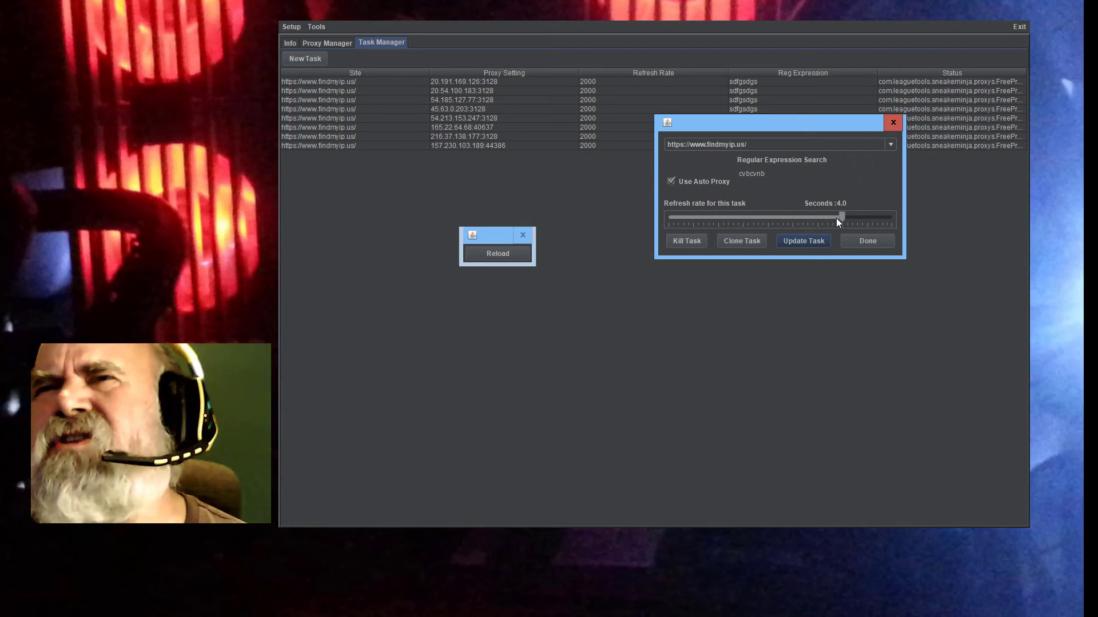
left_click(743, 242)
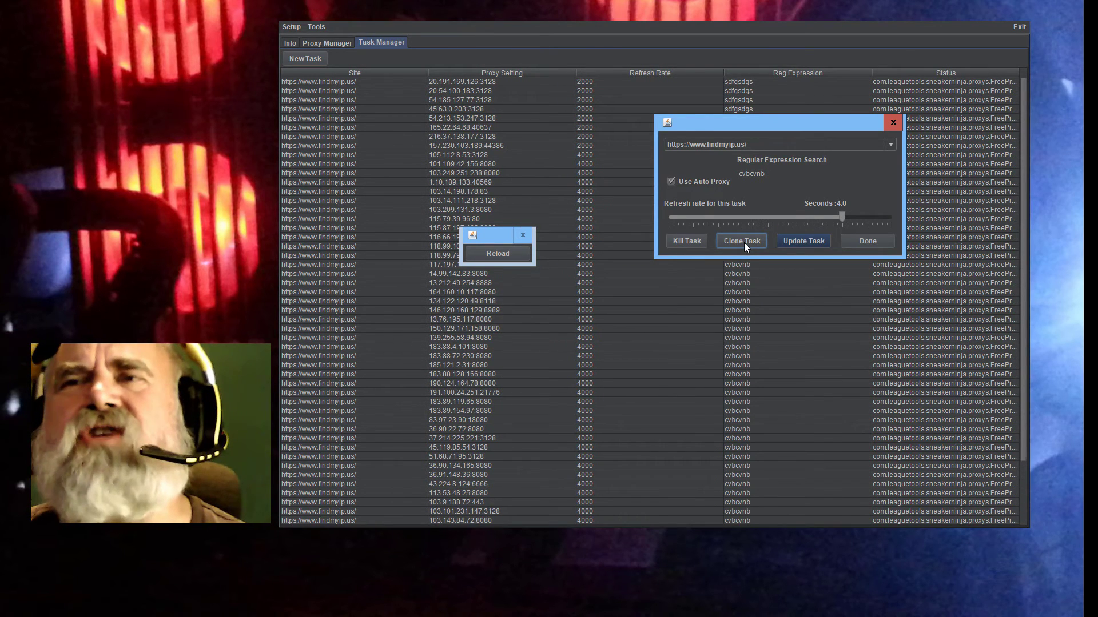
left_click(887, 128)
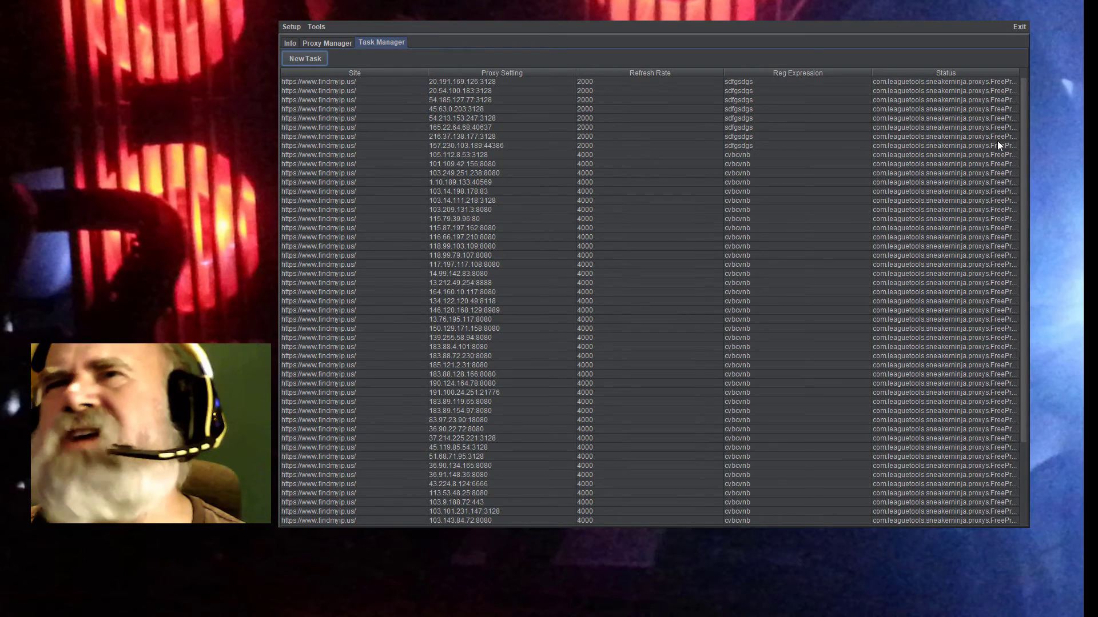
left_click_drag(1021, 133, 1017, 221)
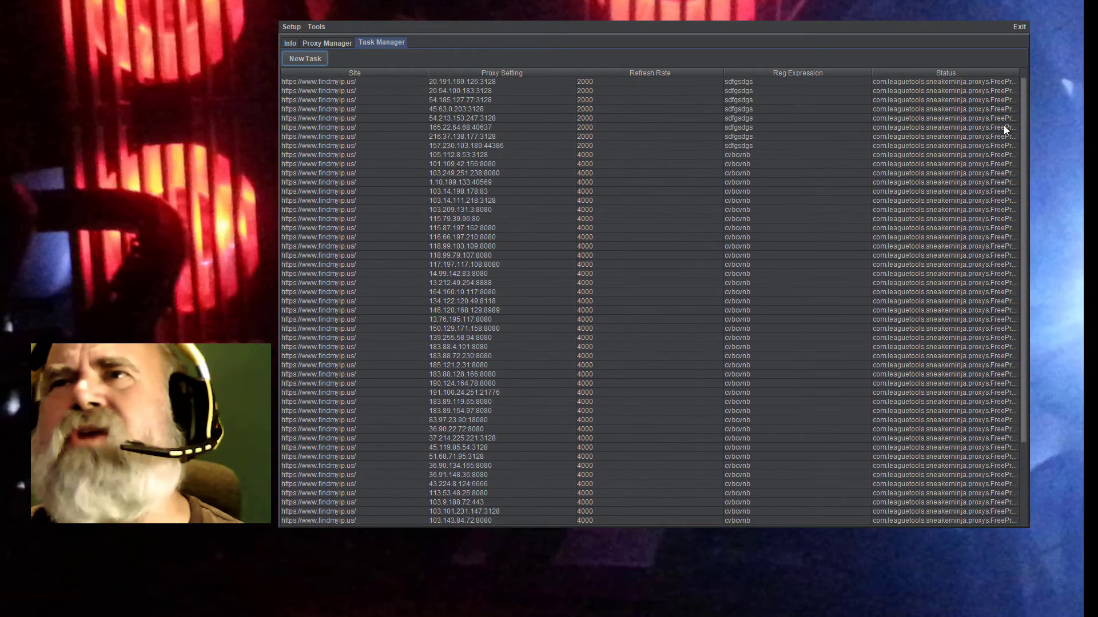
Examine the proxy list from its end back to the first entries to compare which proxies are in use
left_click(324, 46)
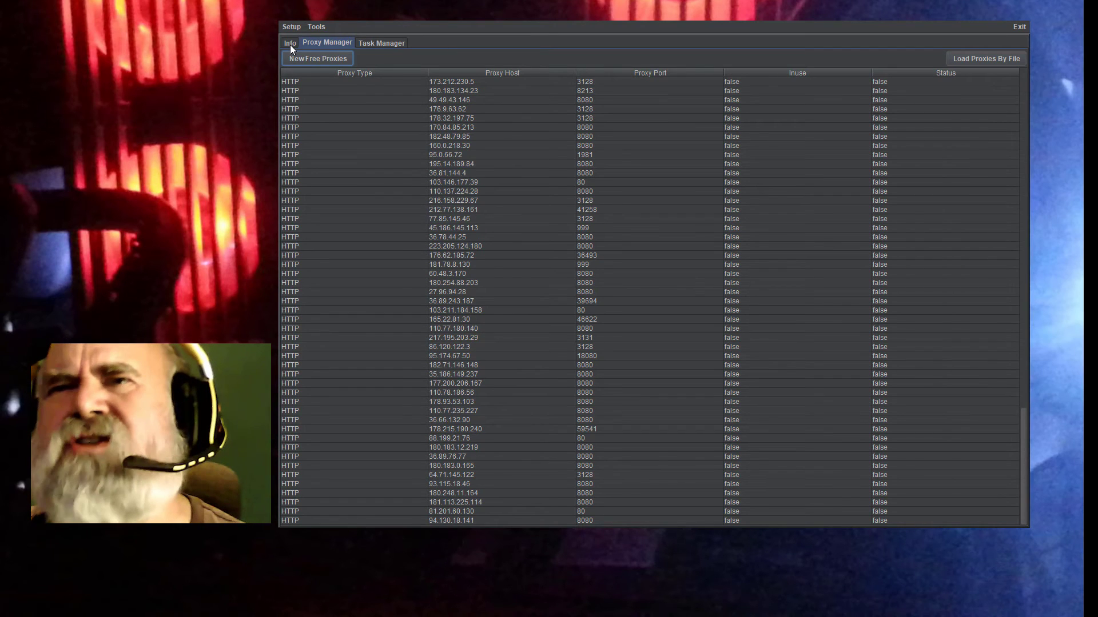
scroll(602, 156, "up", 20)
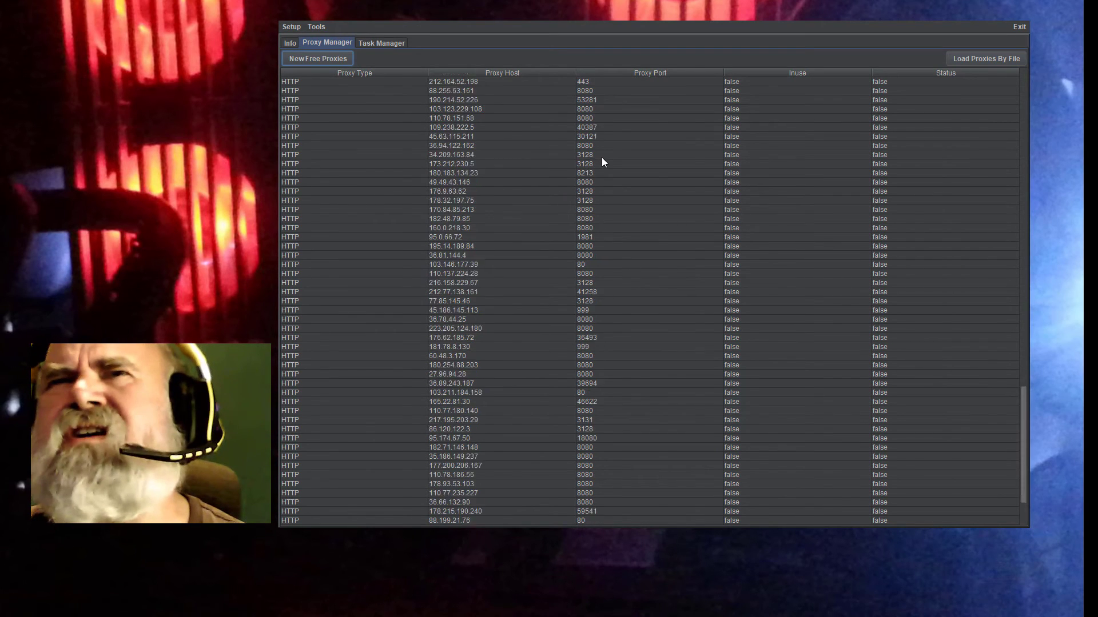
scroll(601, 160, "up", 15)
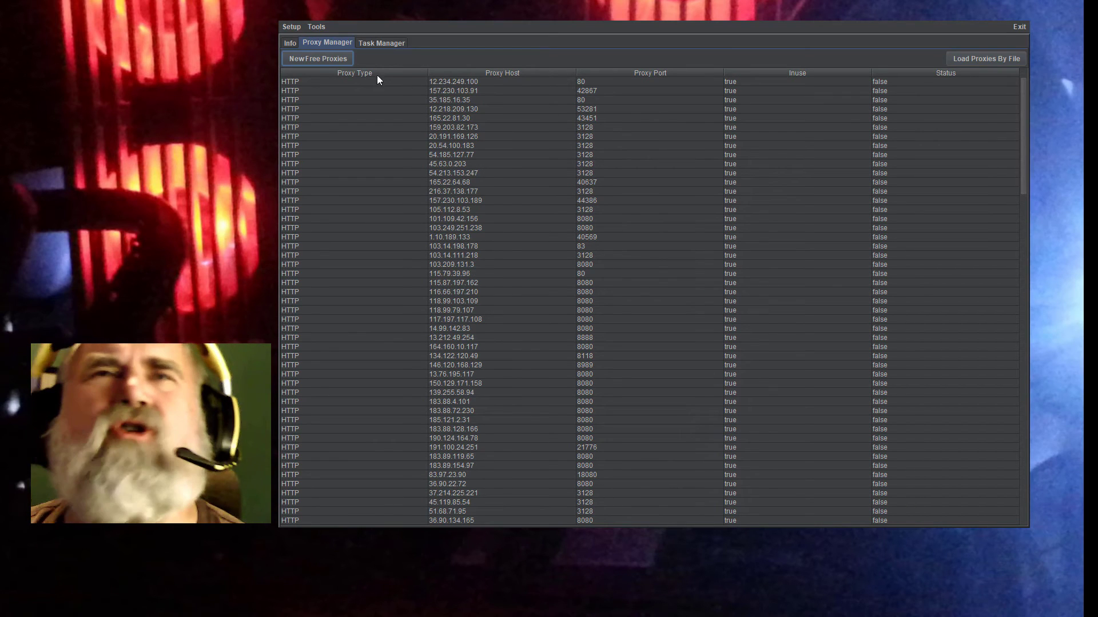
Check the build, memory and thread information and return to the task list by way of the proxy list
left_click(289, 43)
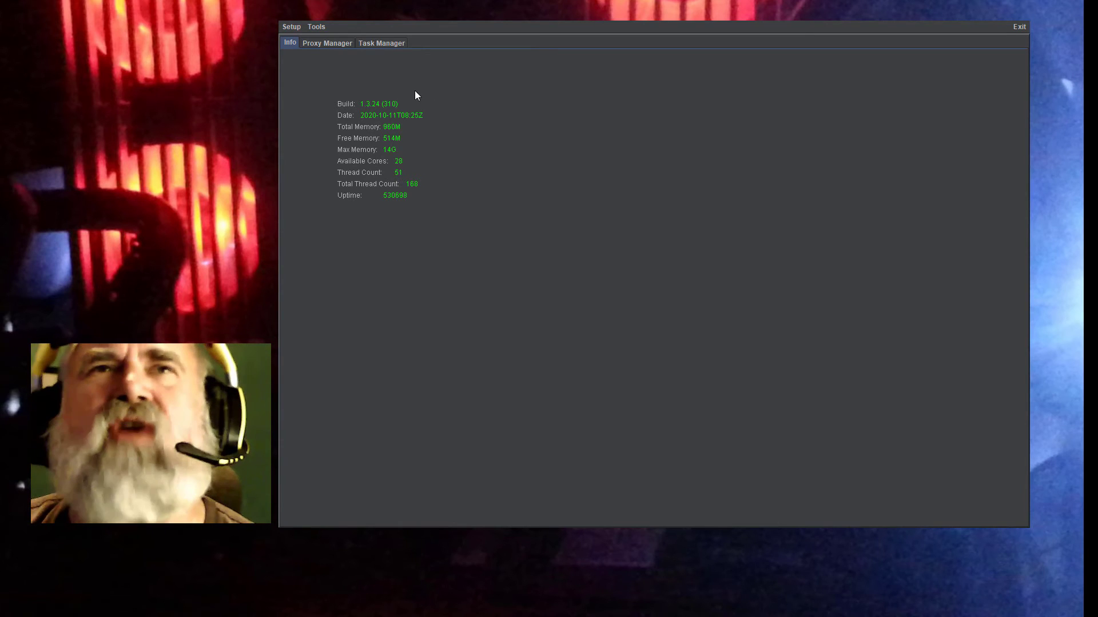
left_click(307, 44)
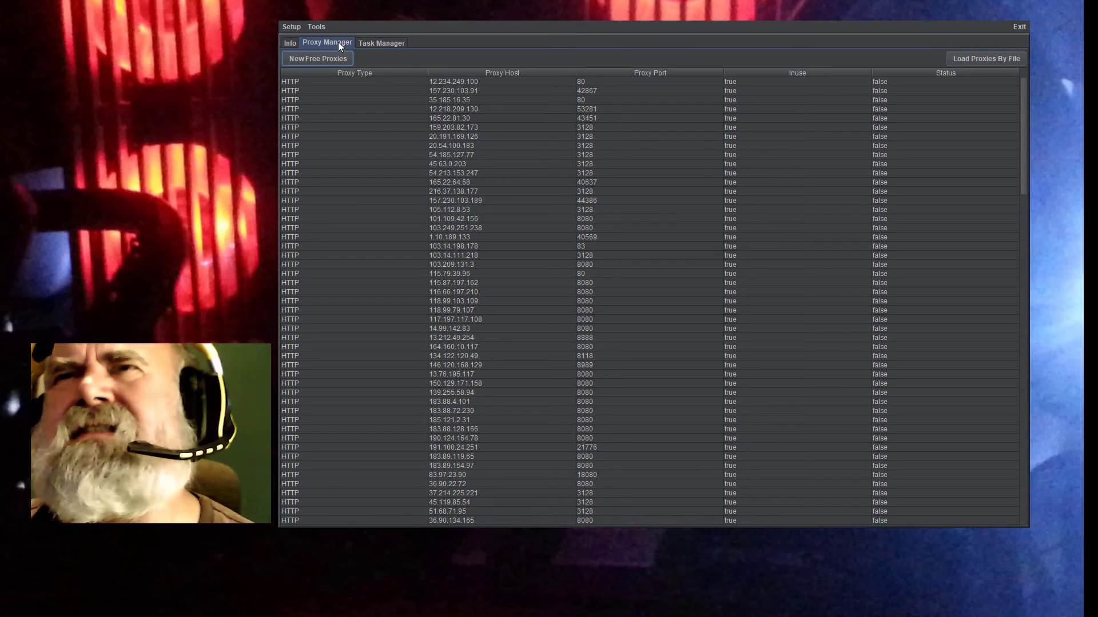
left_click(377, 44)
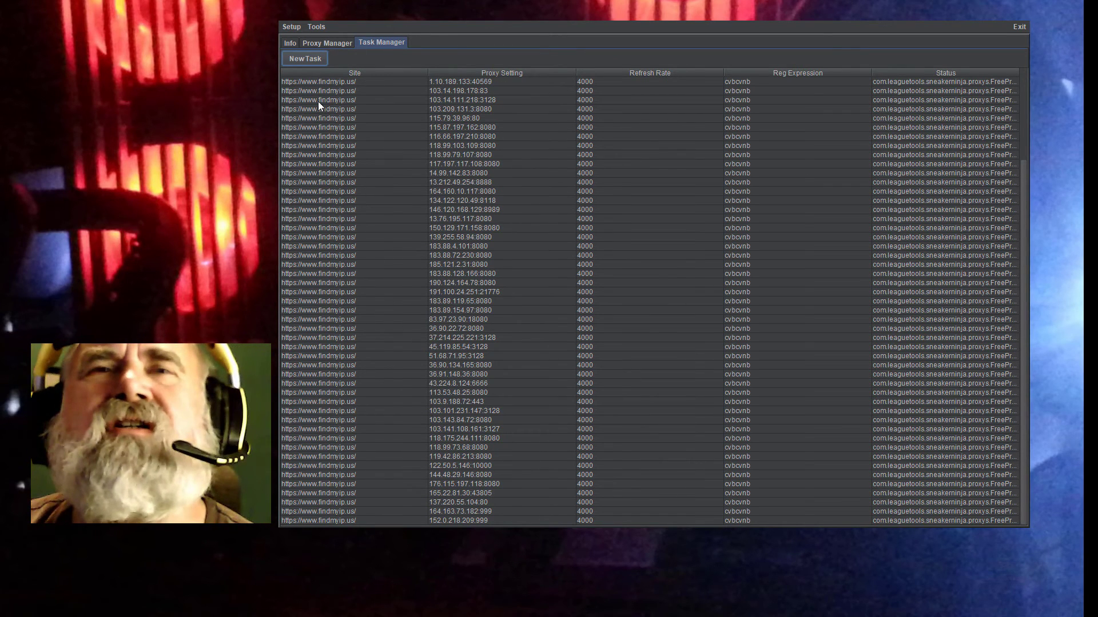
double_click(333, 165)
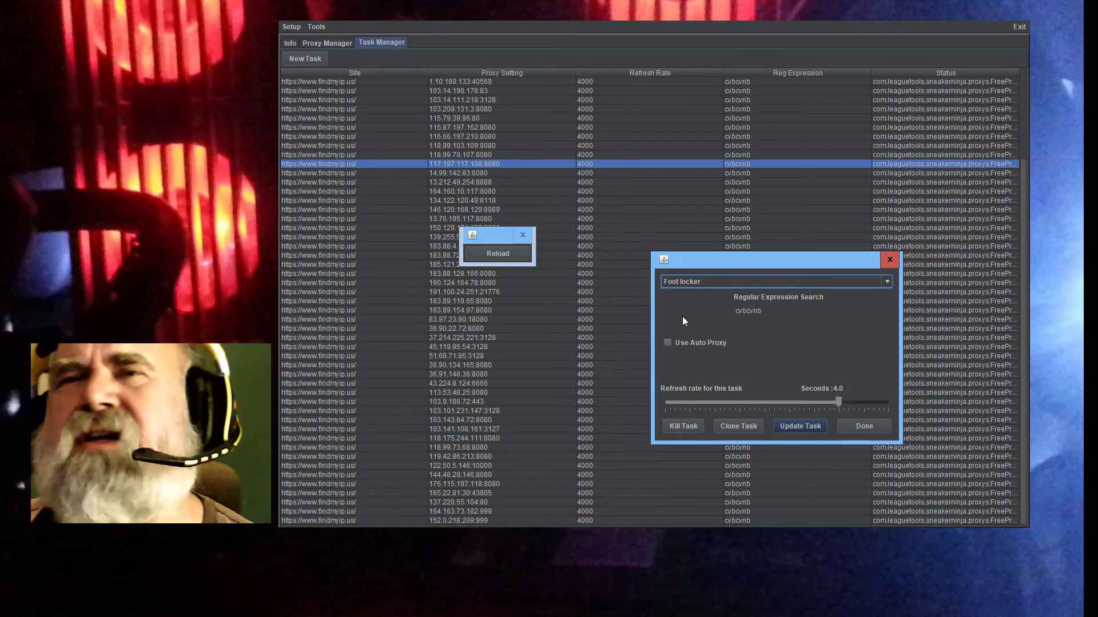
left_click(698, 283)
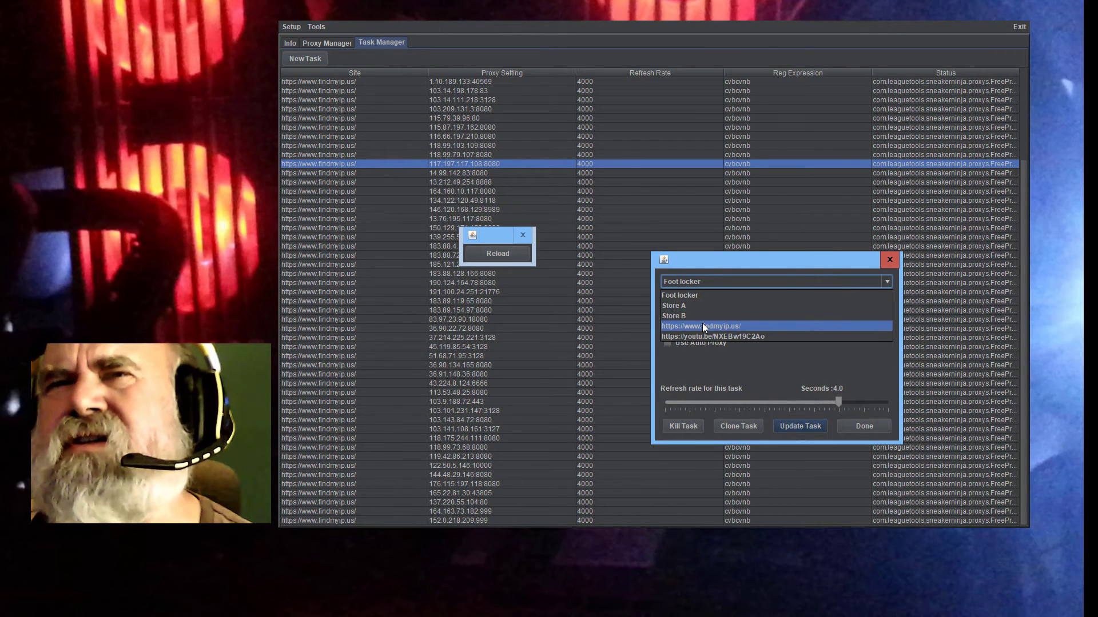
left_click(702, 323)
left_click(689, 346)
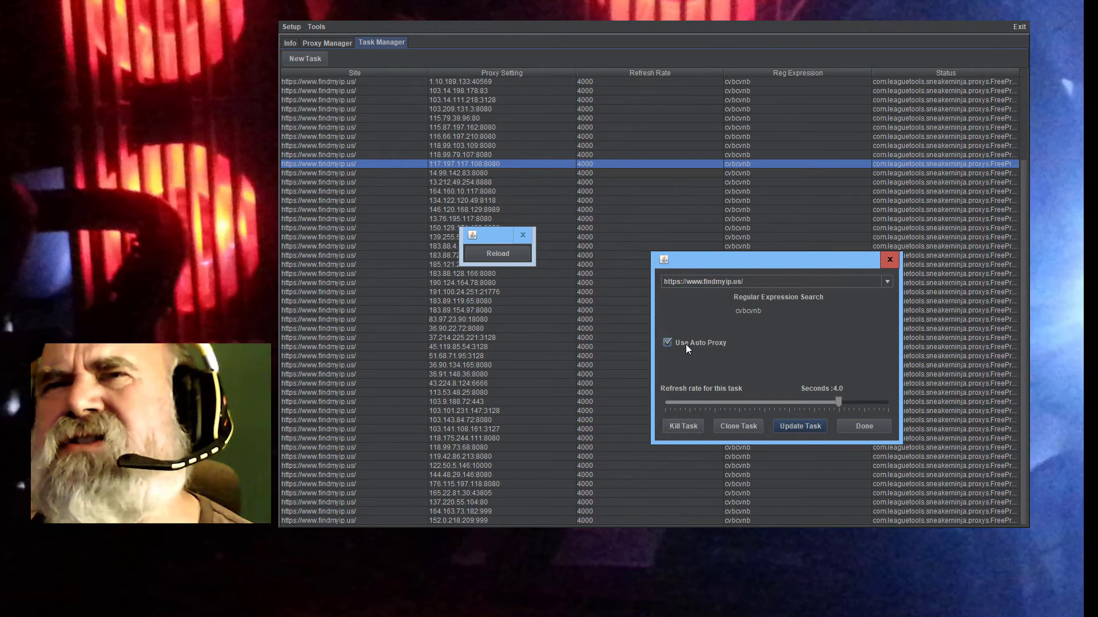
left_click(732, 426)
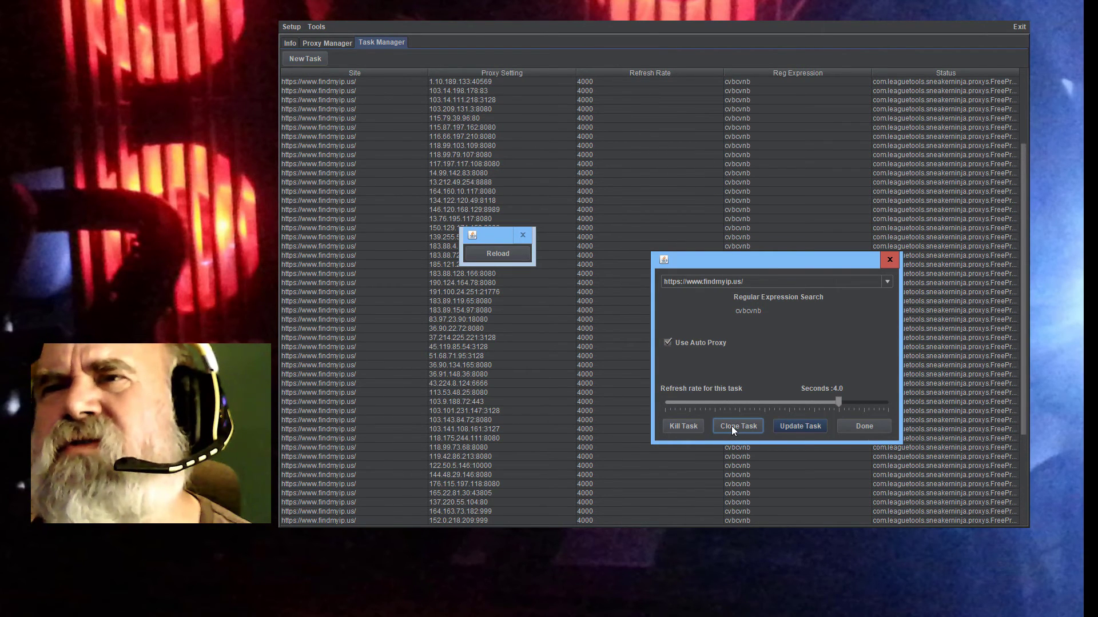
left_click(890, 260)
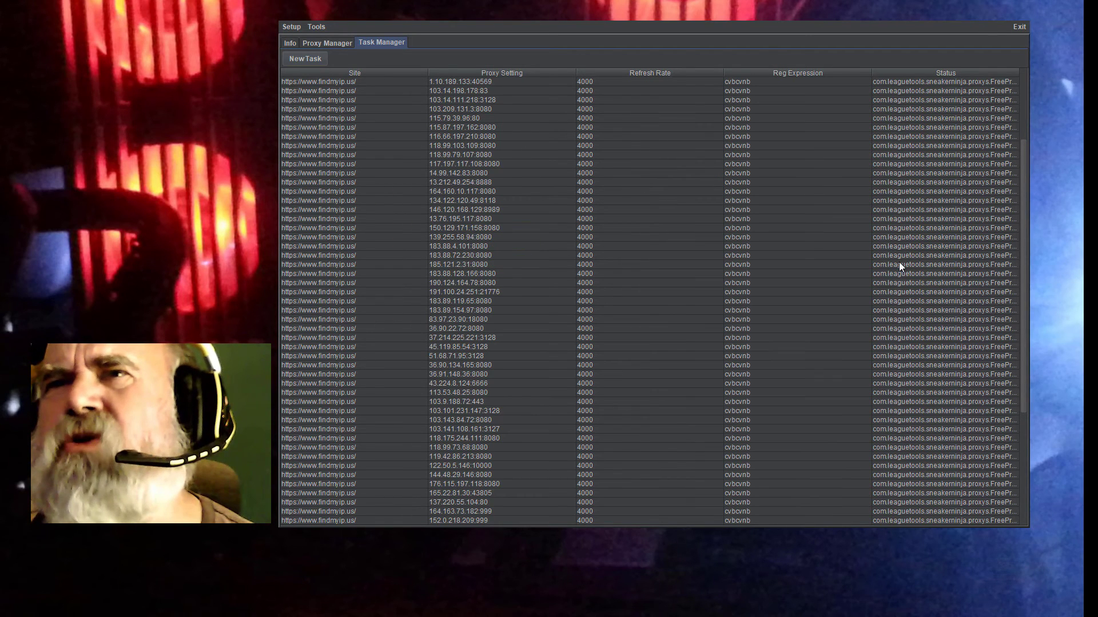
left_click_drag(1022, 304, 1018, 427)
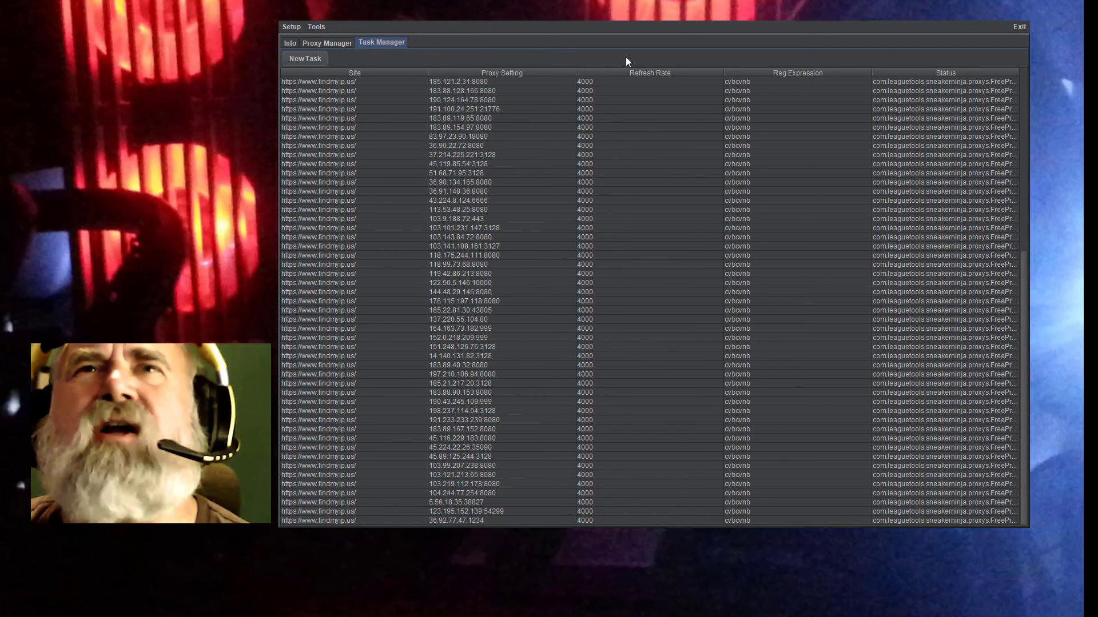
Return to the build information, enlarge the first findmyip.us result window to read its IP address and move it aside
left_click(327, 43)
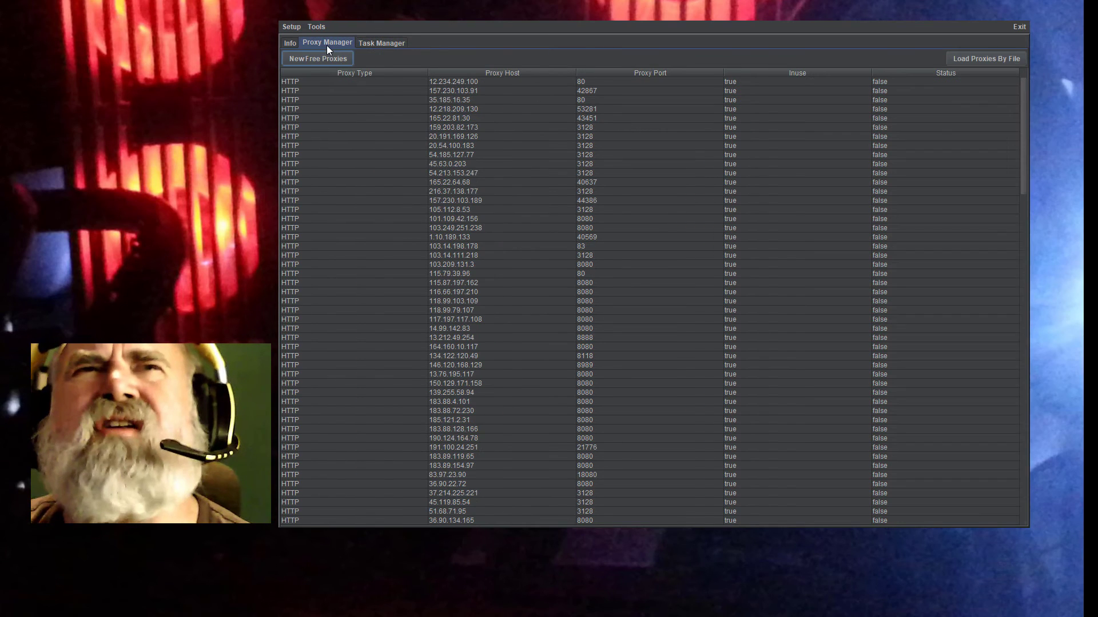
left_click(288, 44)
right_click(460, 229)
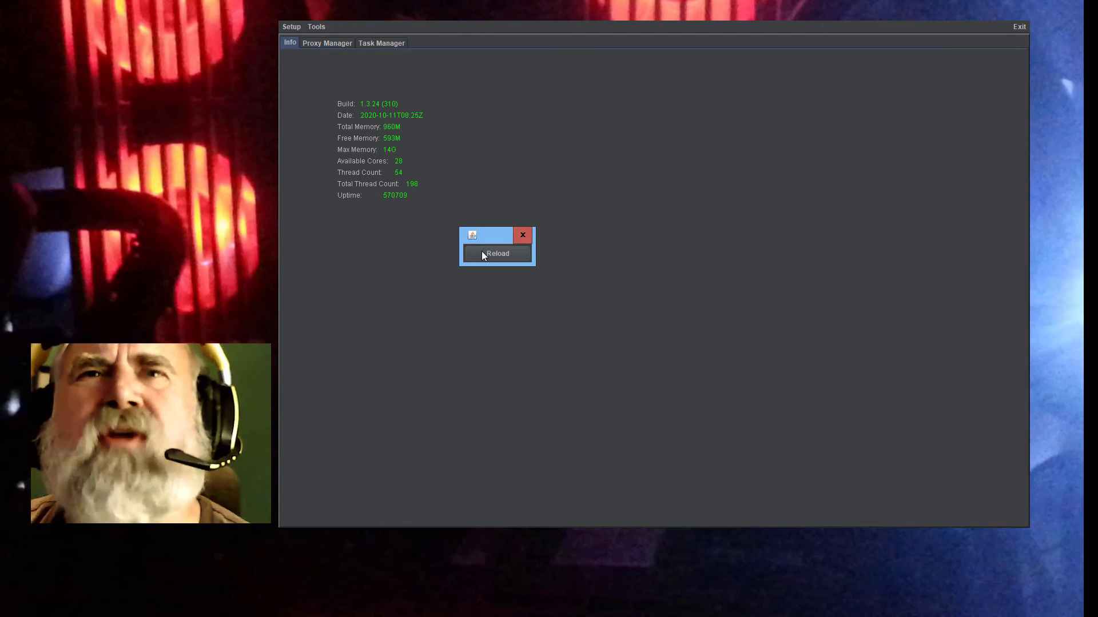
left_click_drag(532, 267, 822, 445)
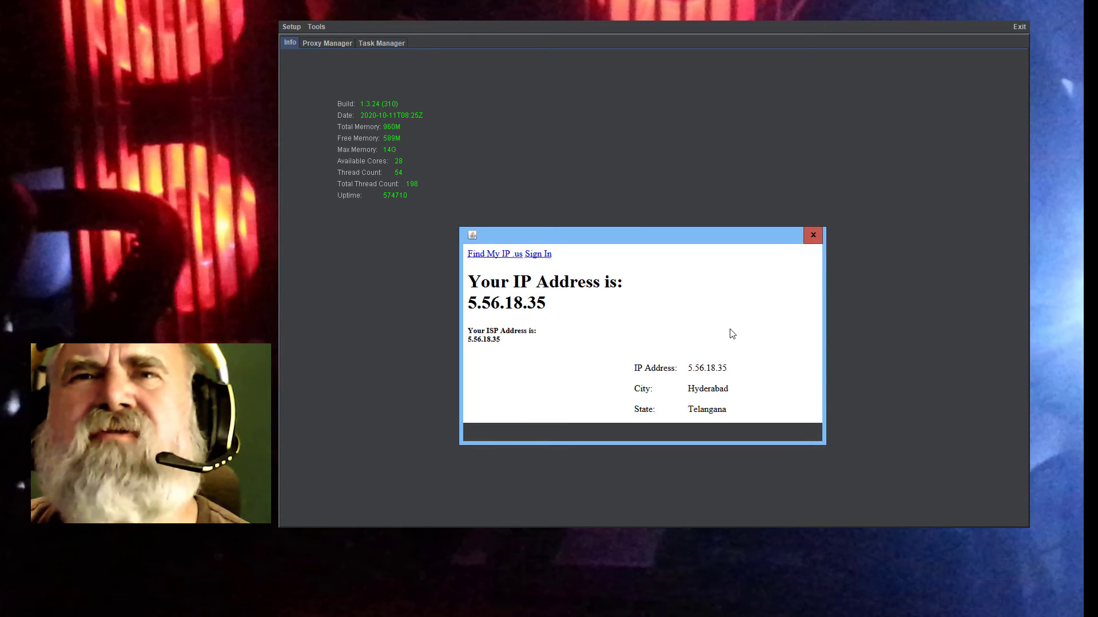
left_click_drag(640, 232, 762, 117)
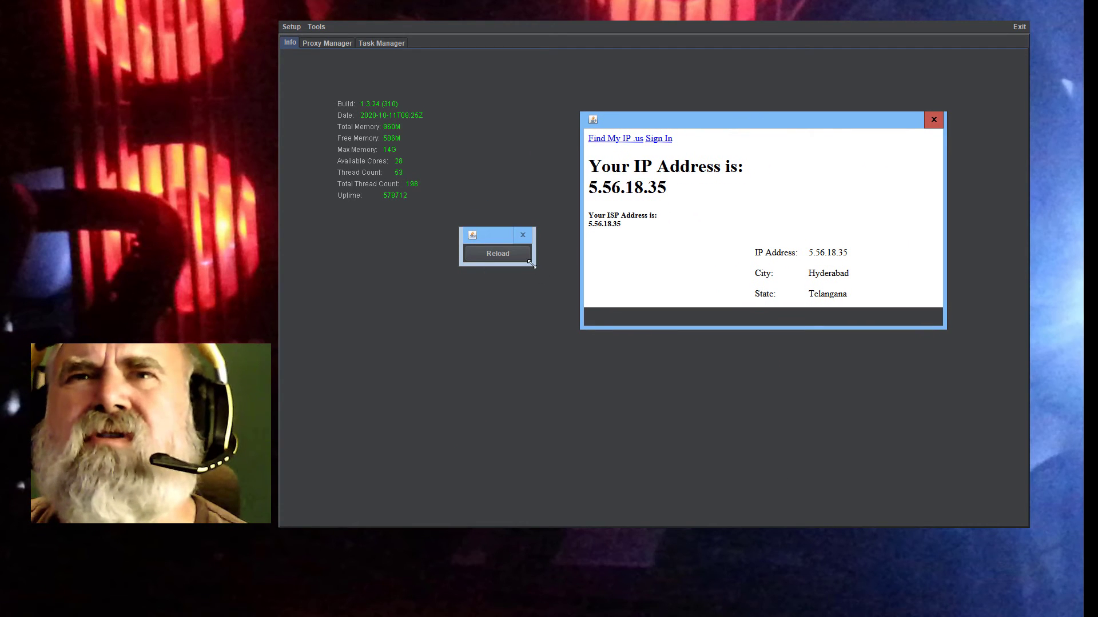
Enlarge three more findmyip.us result windows to compare their IP addresses and locations, and close all the result windows
left_click_drag(534, 265, 773, 463)
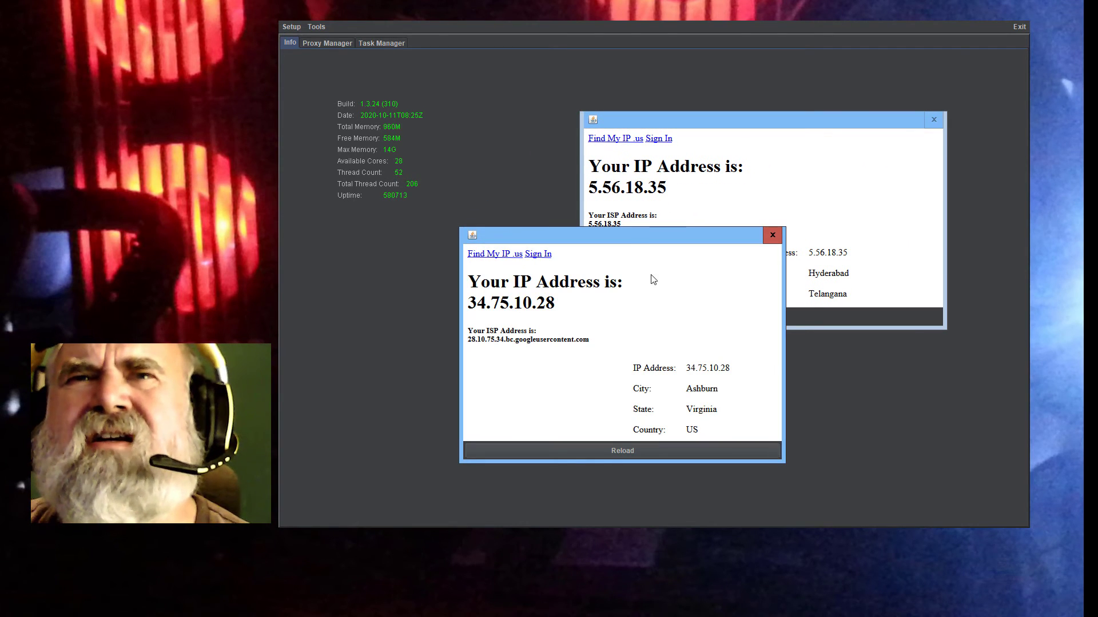
left_click_drag(631, 239, 755, 252)
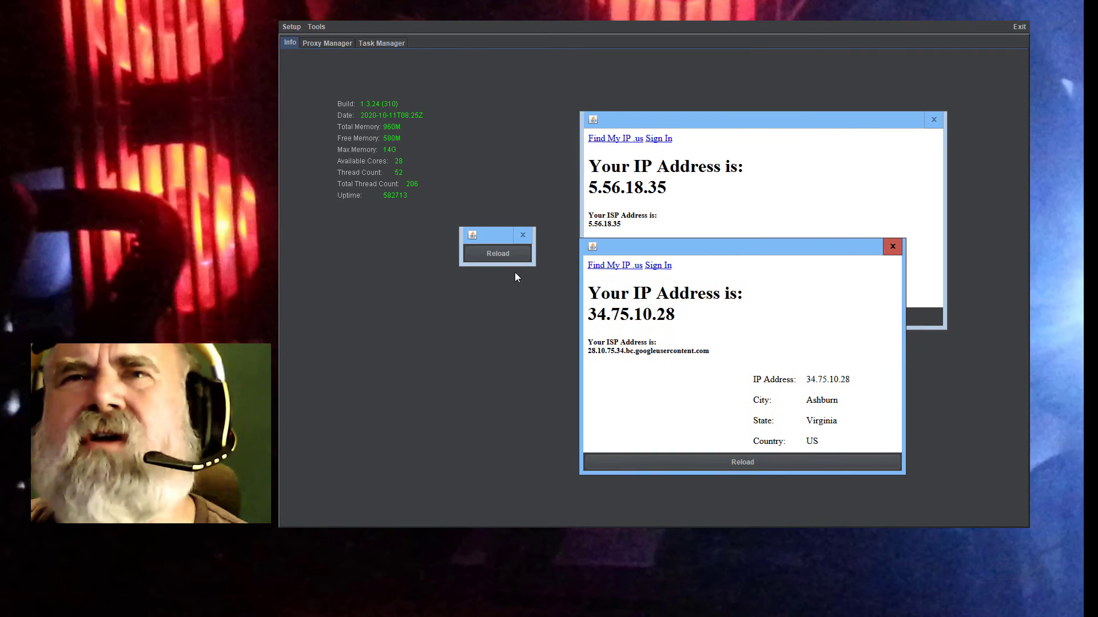
left_click_drag(534, 265, 782, 437)
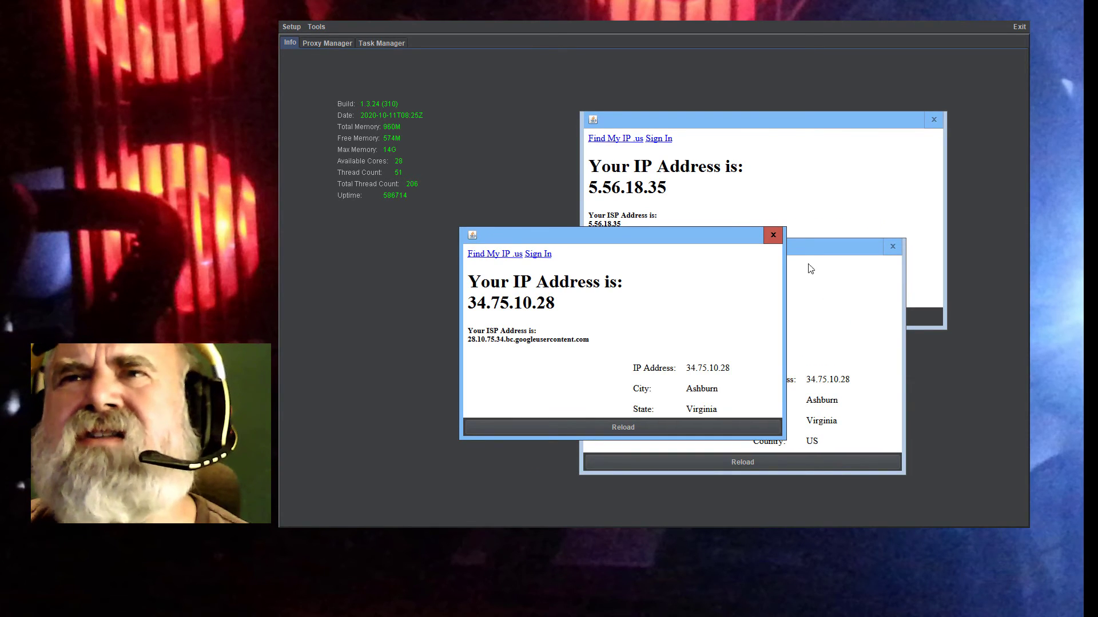
left_click(775, 234)
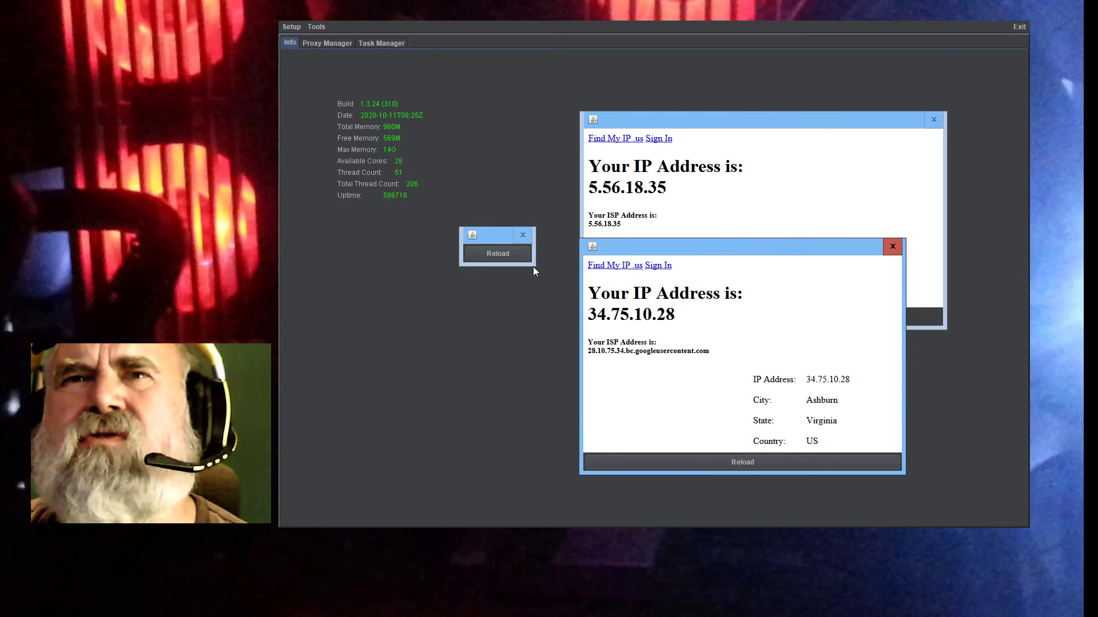
left_click_drag(530, 263, 796, 492)
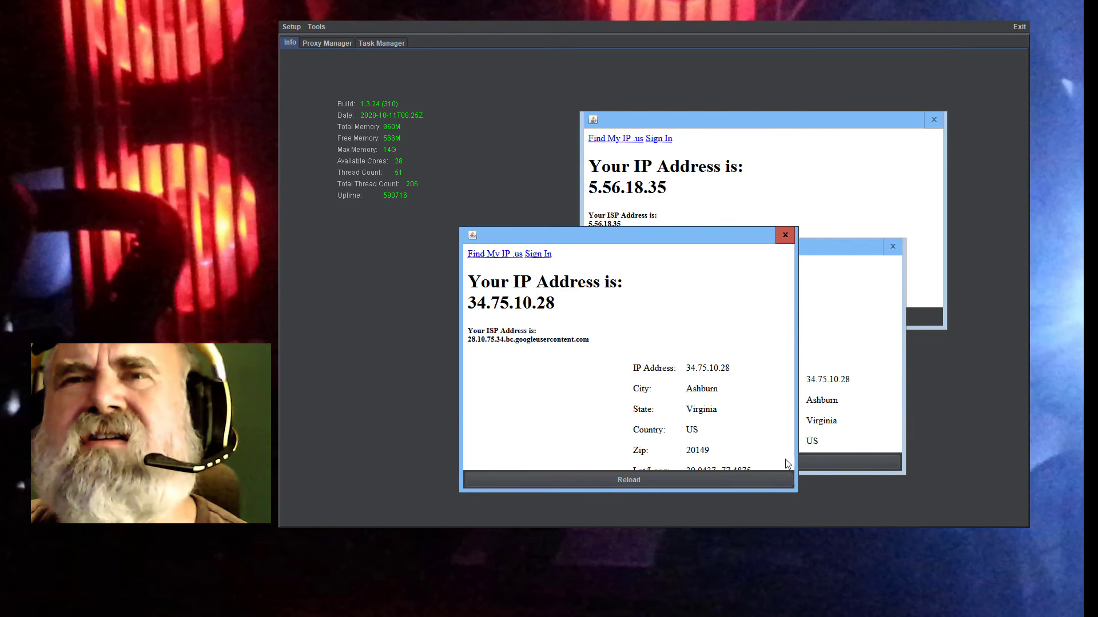
left_click(787, 238)
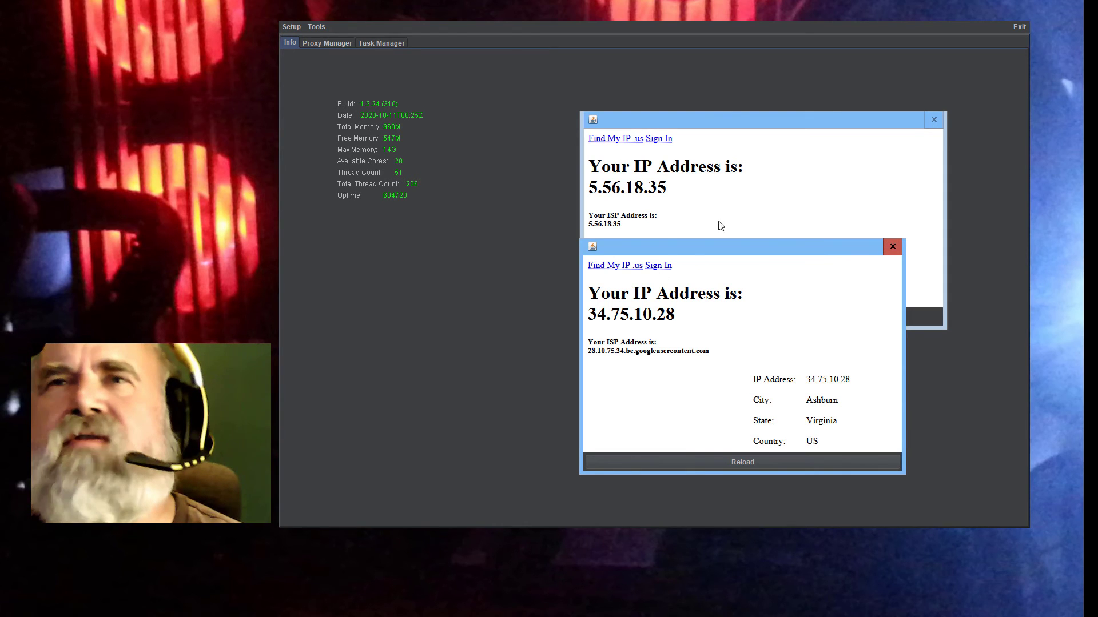
left_click(893, 246)
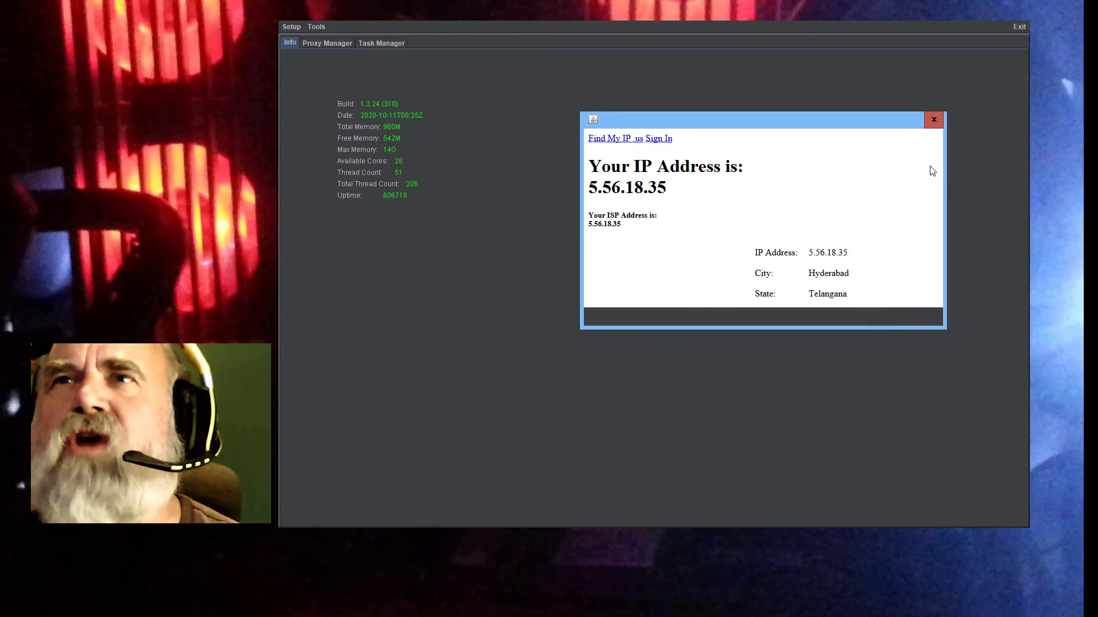
left_click(940, 126)
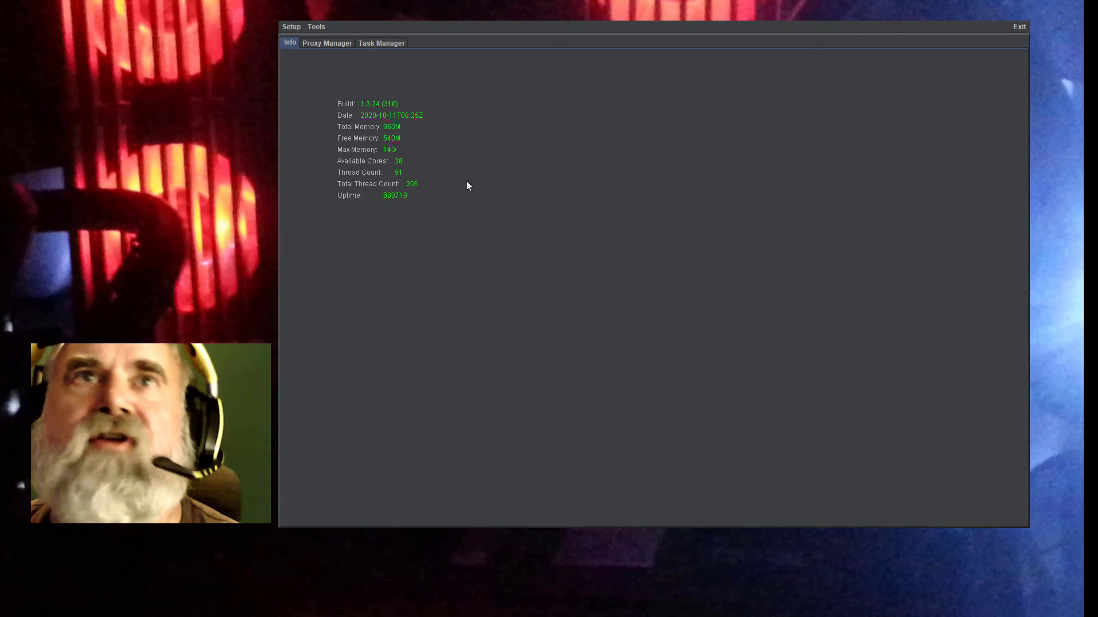
left_click(367, 45)
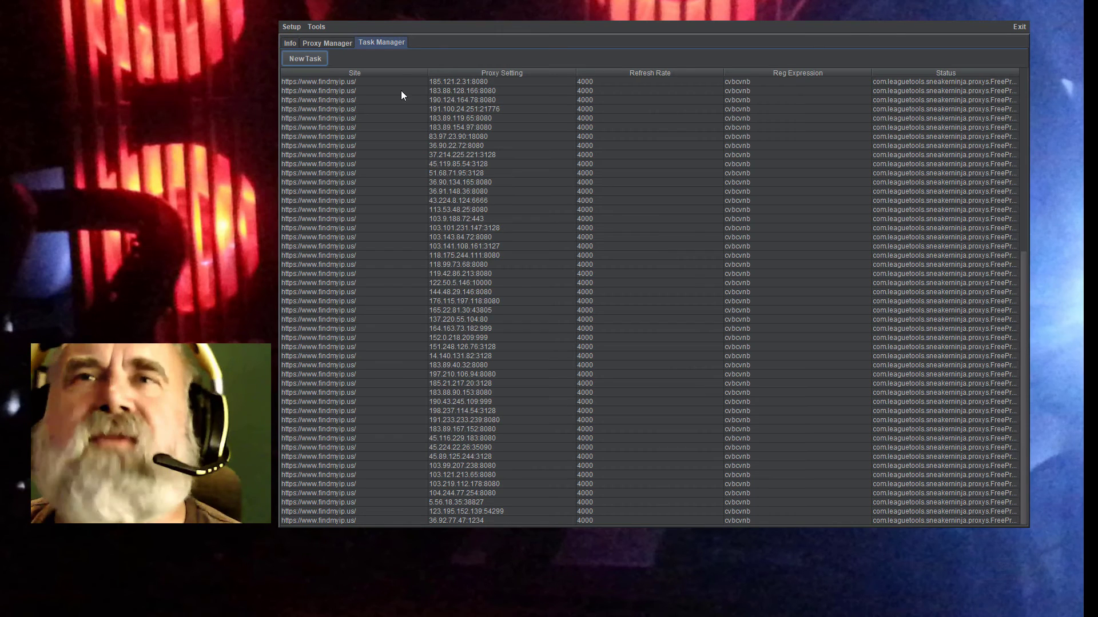
double_click(520, 292)
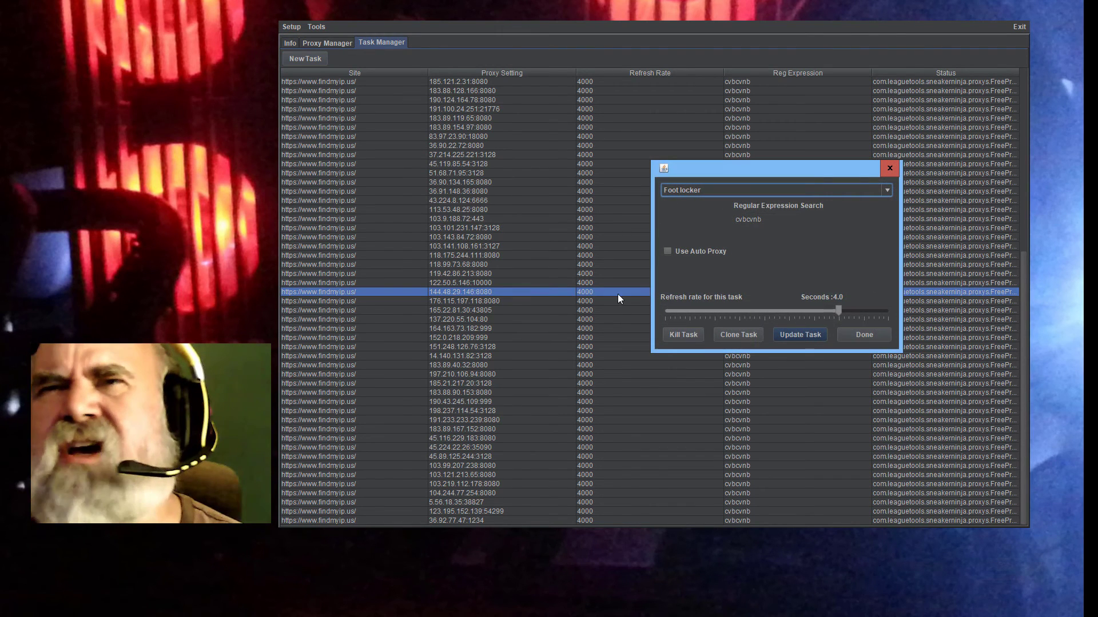
left_click(667, 252)
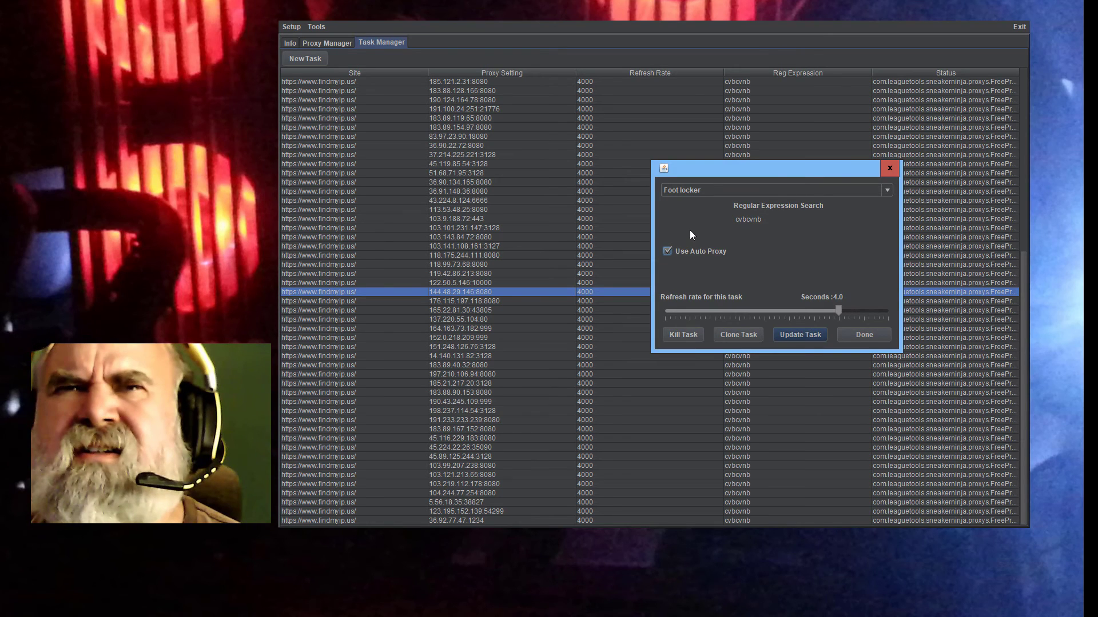
left_click(713, 189)
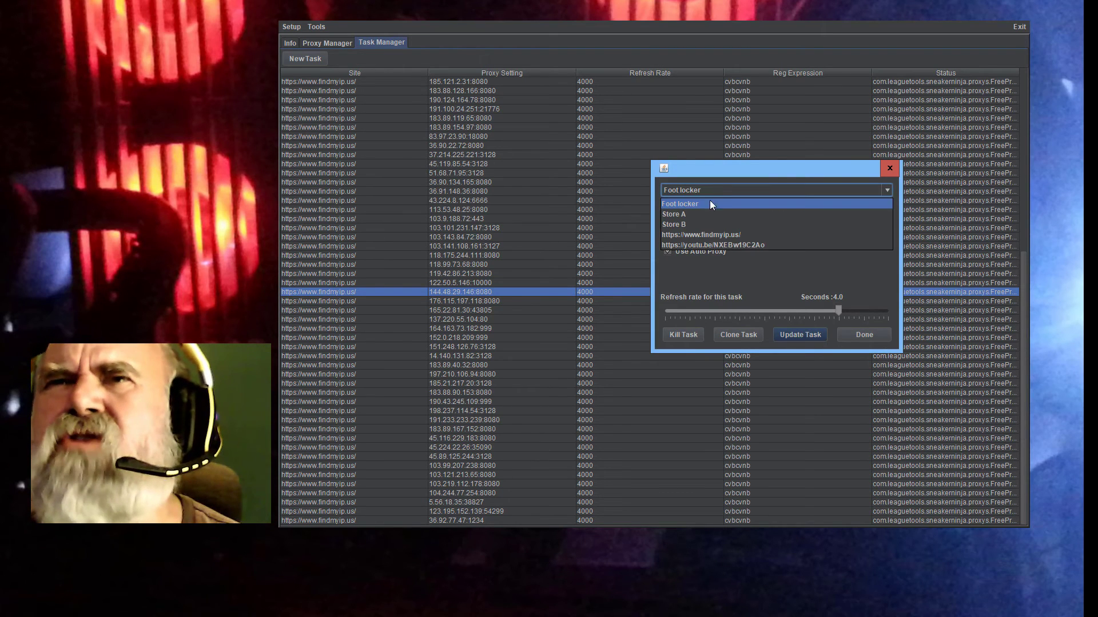
left_click(702, 234)
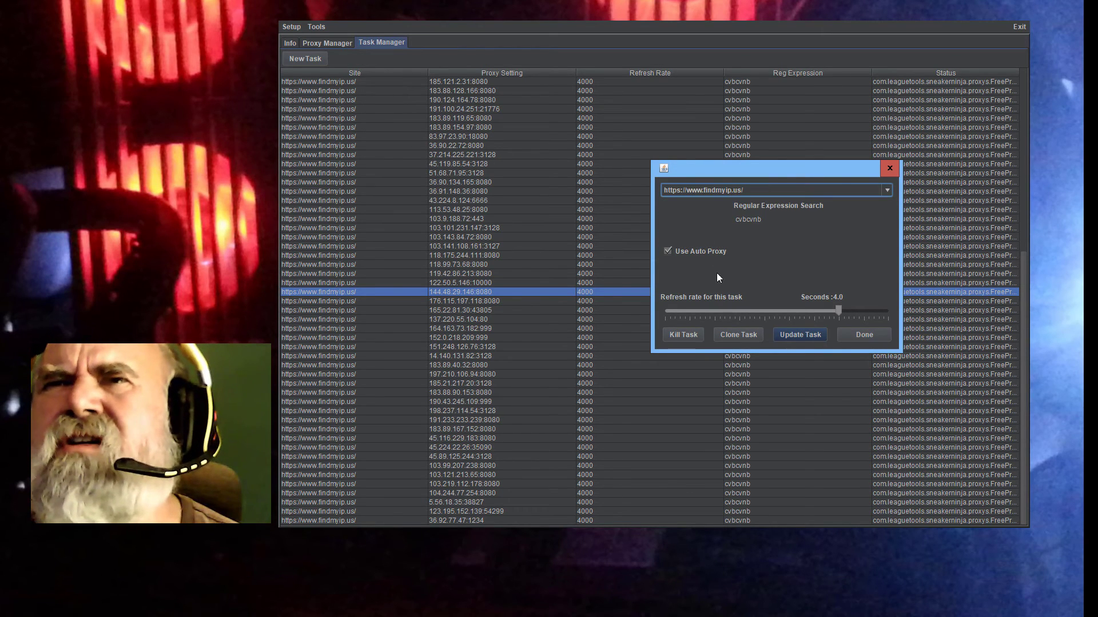
Clone the task with expression "cvbcvnb" and 4.0-second refresh many more times, close its settings and check the newly added tasks
left_click(746, 336)
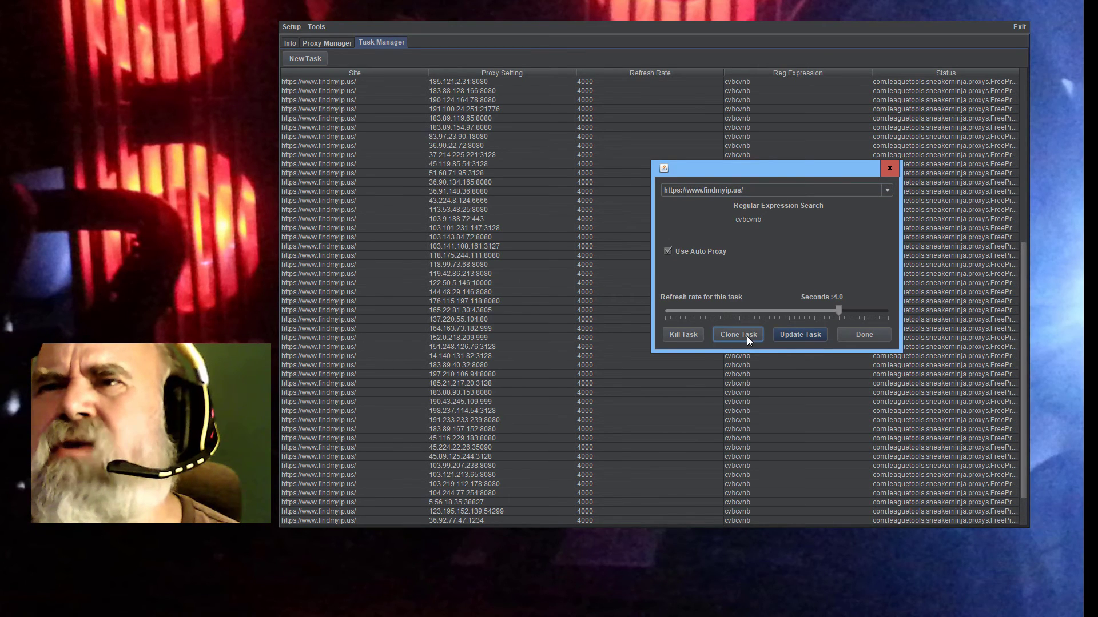
left_click(738, 335)
left_click(738, 335)
left_click(738, 335)
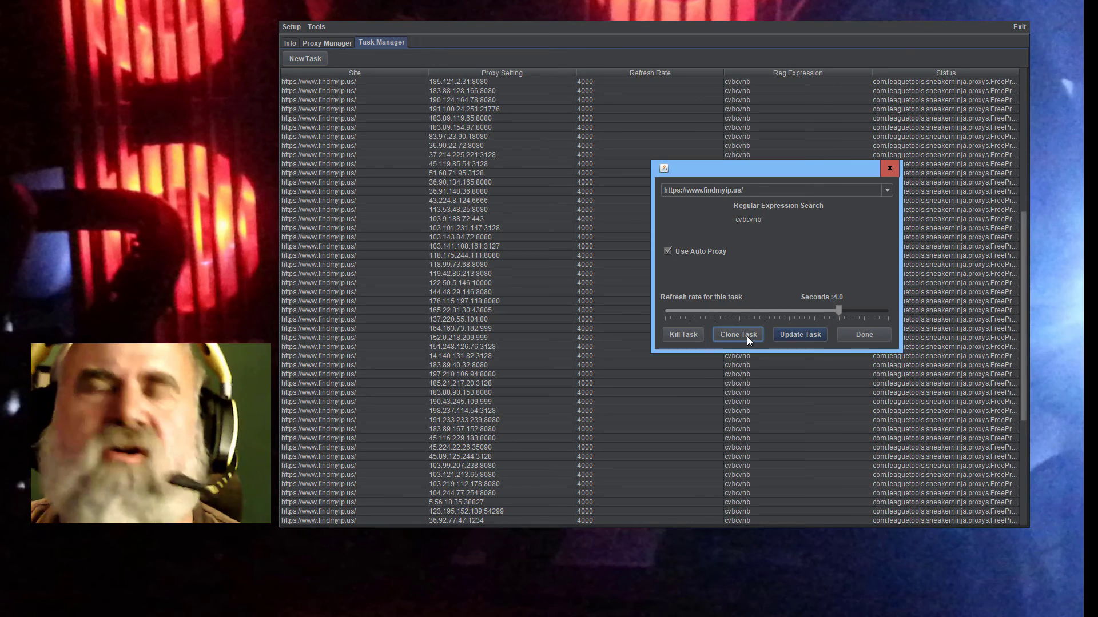
left_click(856, 334)
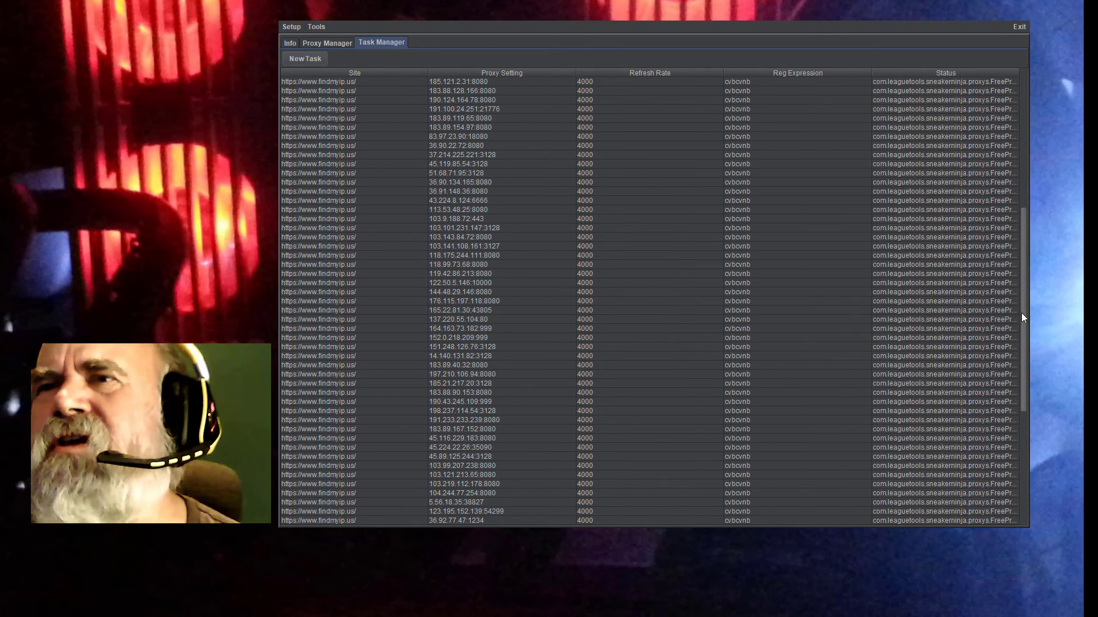
left_click_drag(1021, 314, 1027, 464)
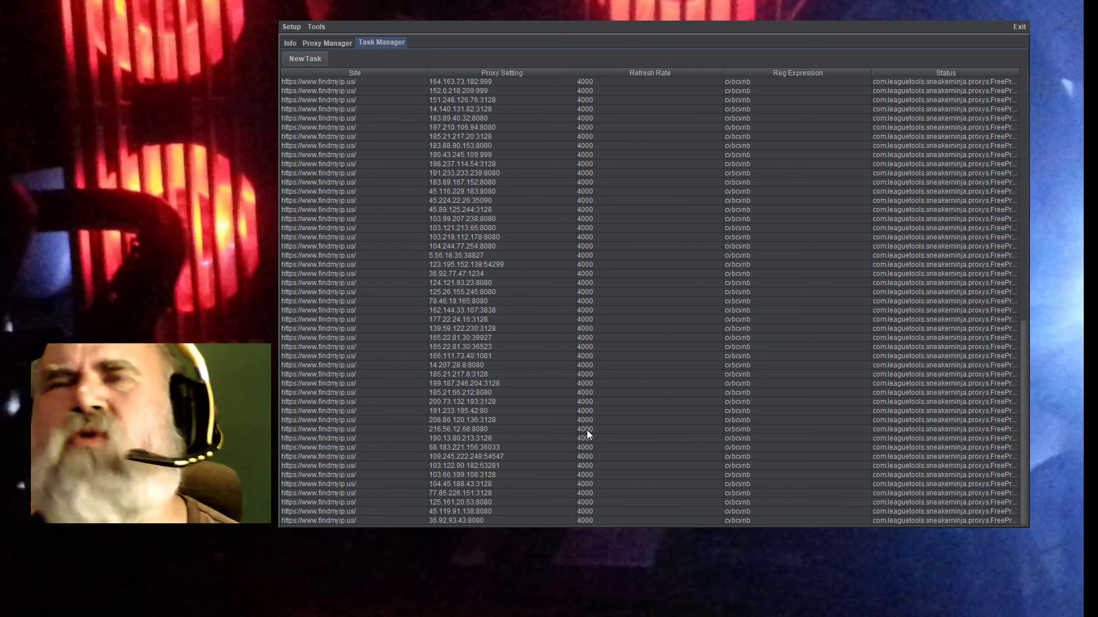
Examine the Inuse values in the proxy list to find where the used proxies end and the unused ones begin
left_click(330, 47)
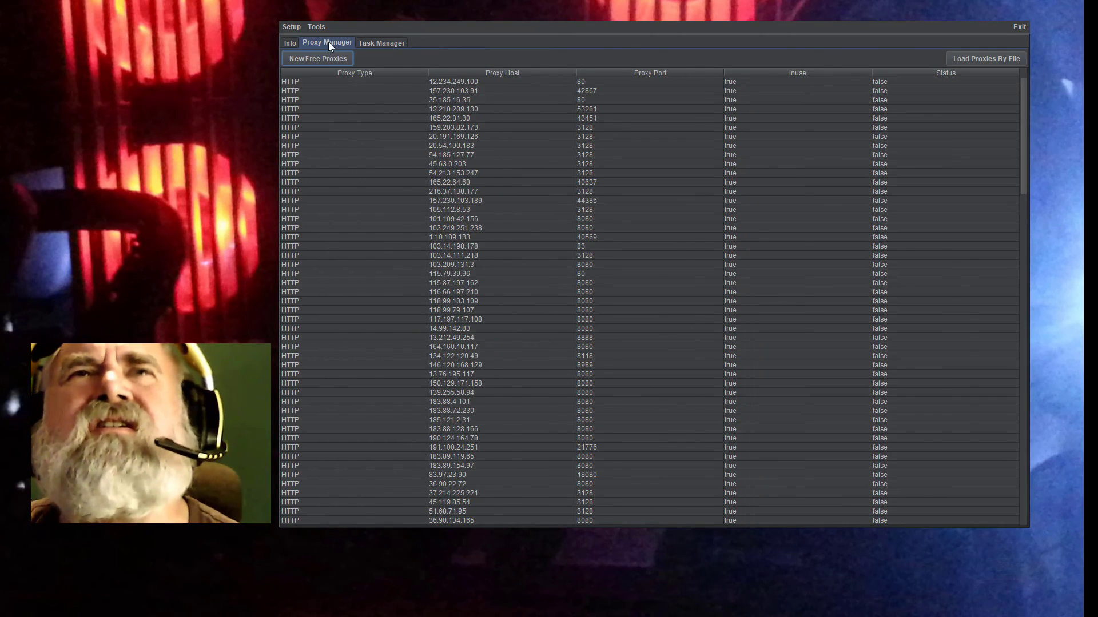
scroll(436, 197, "down", 15)
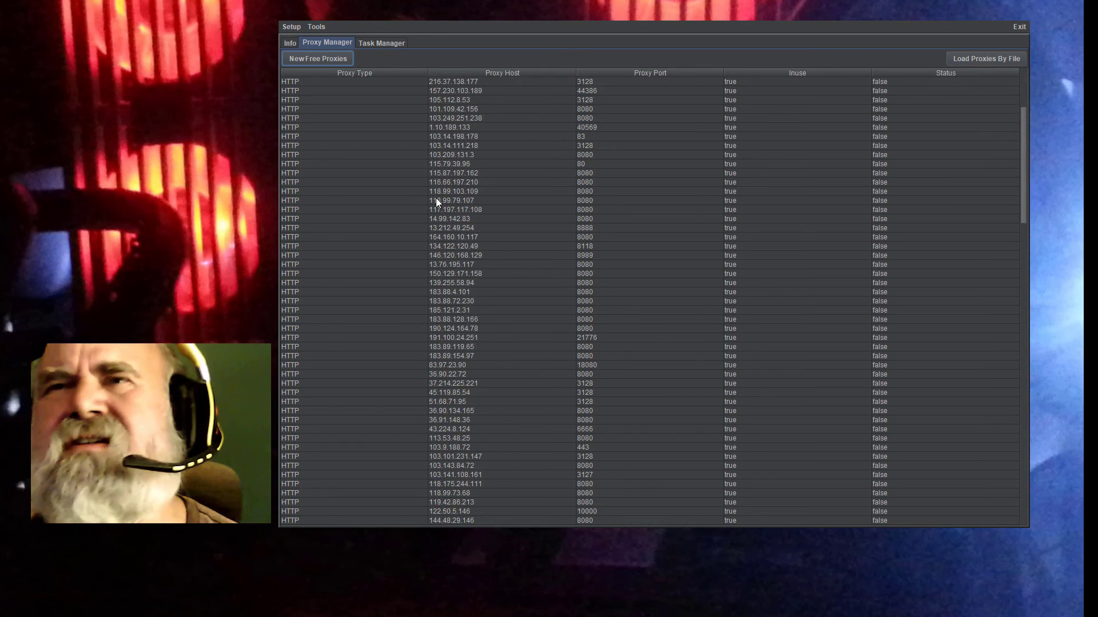
scroll(436, 198, "down", 15)
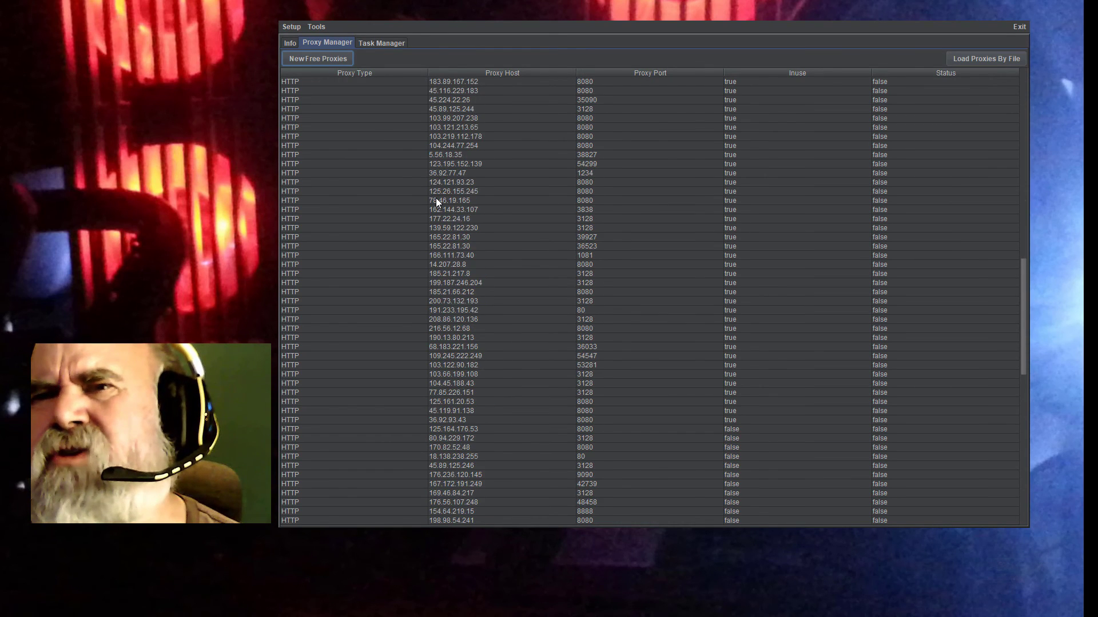
left_click_drag(549, 337, 629, 392)
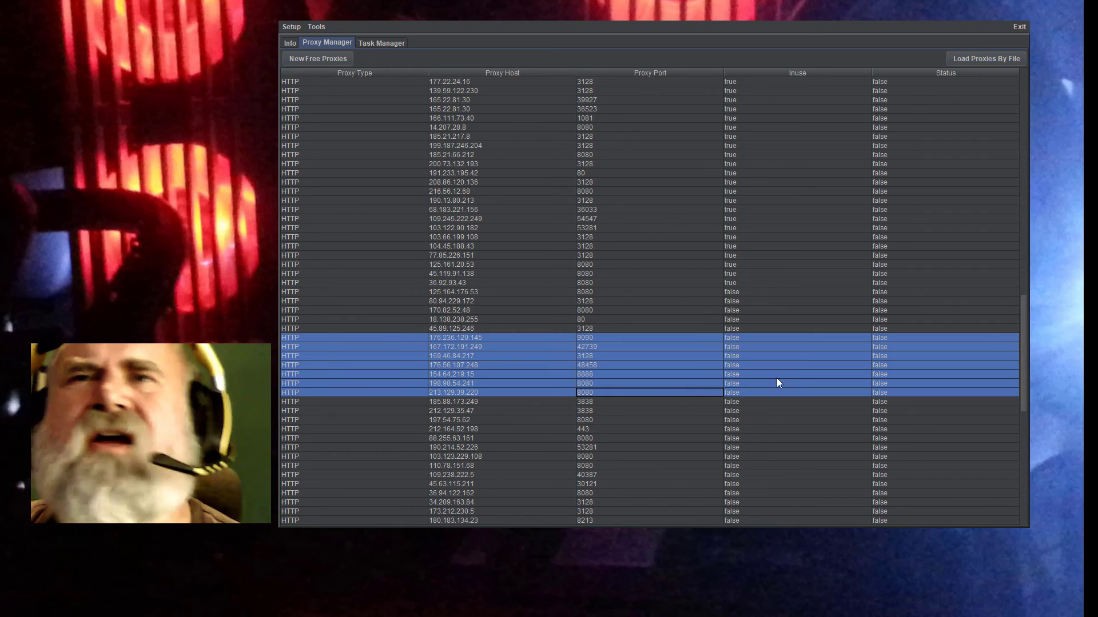
left_click(729, 227)
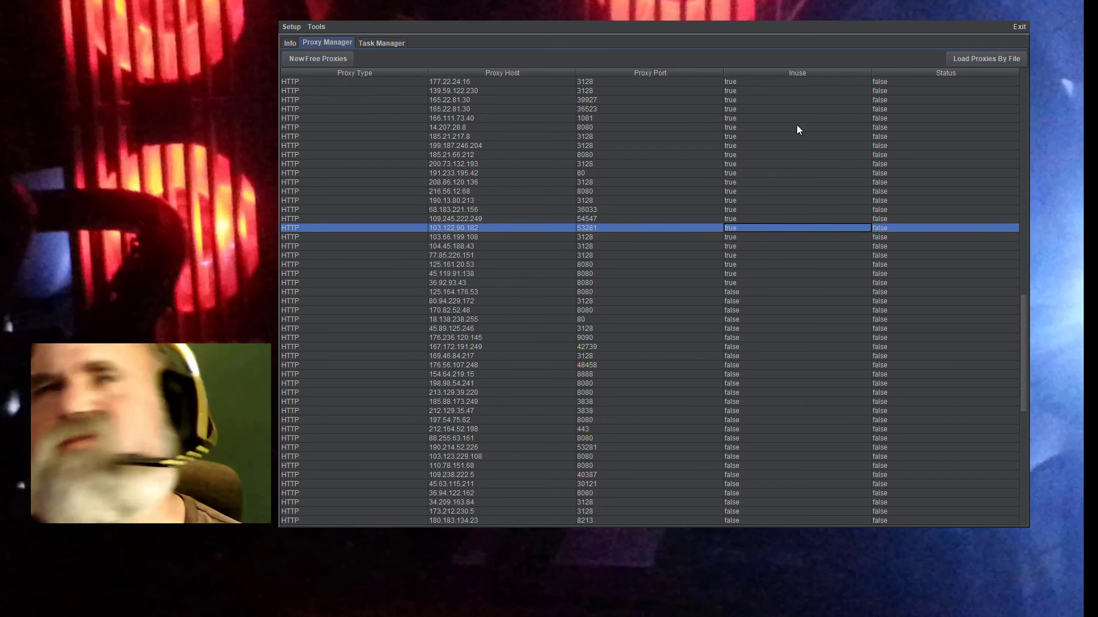
Review the application's build, memory and thread information alongside the proxy list and the task list
left_click(294, 45)
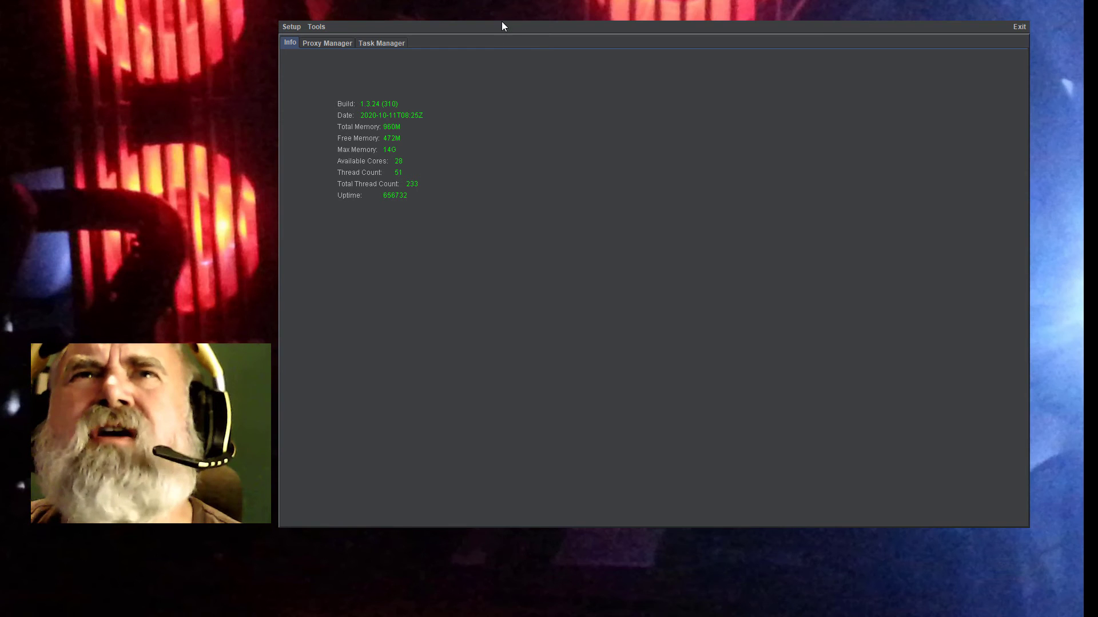
mouse_move(499, 27)
left_mouse_down()
mouse_move(486, 52)
mouse_move(449, 22)
mouse_move(511, 52)
mouse_move(456, 0)
mouse_move(480, 27)
left_mouse_up()
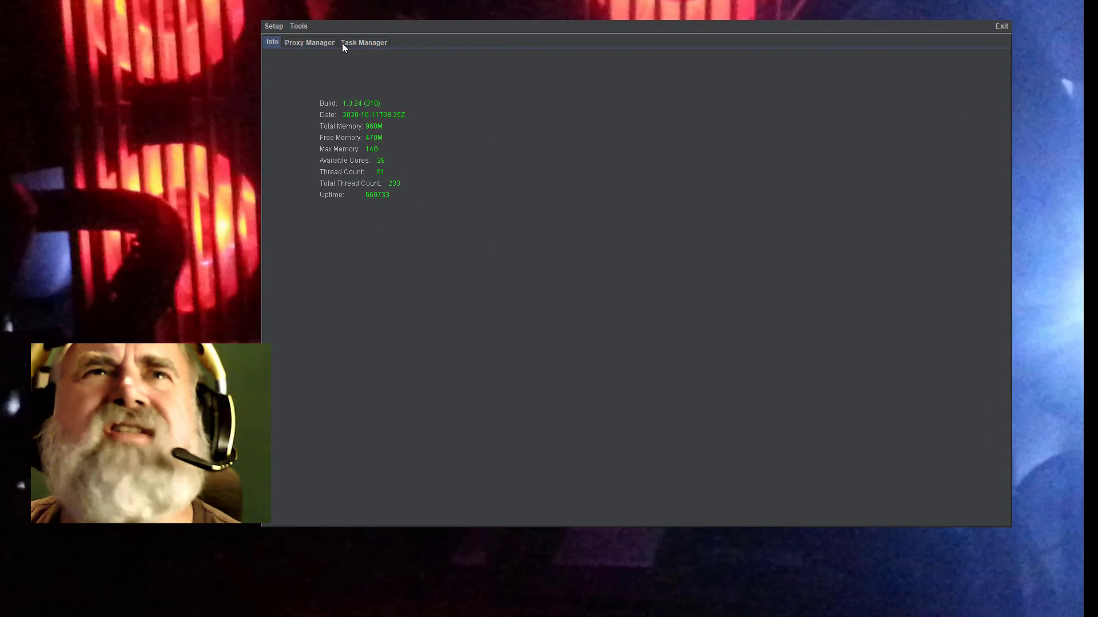
left_click(317, 44)
left_click(359, 41)
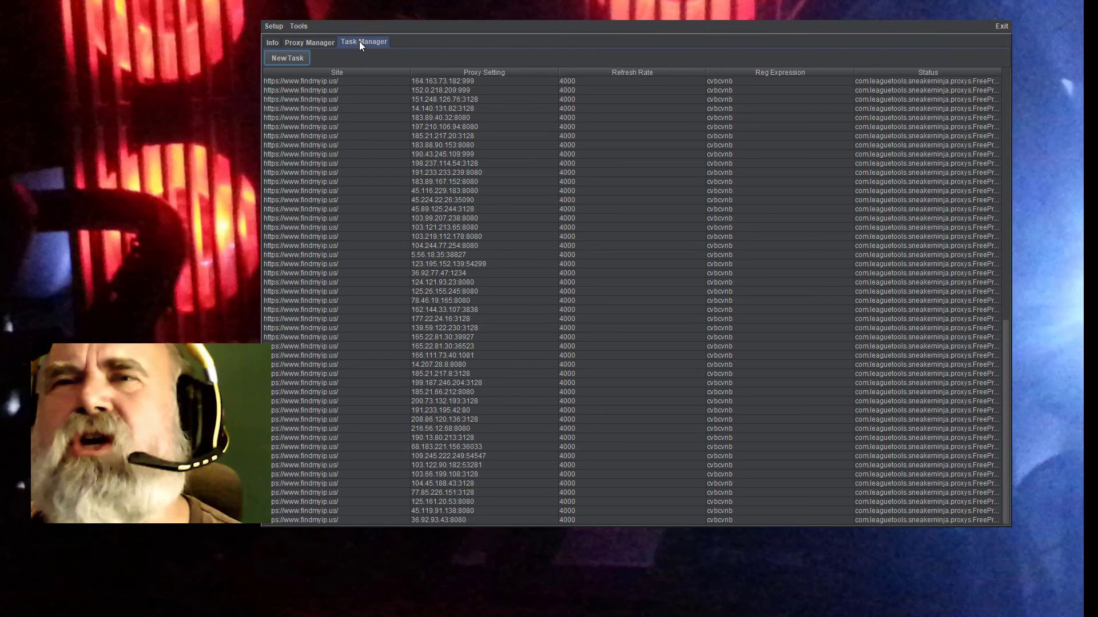
left_click(311, 42)
left_click(270, 43)
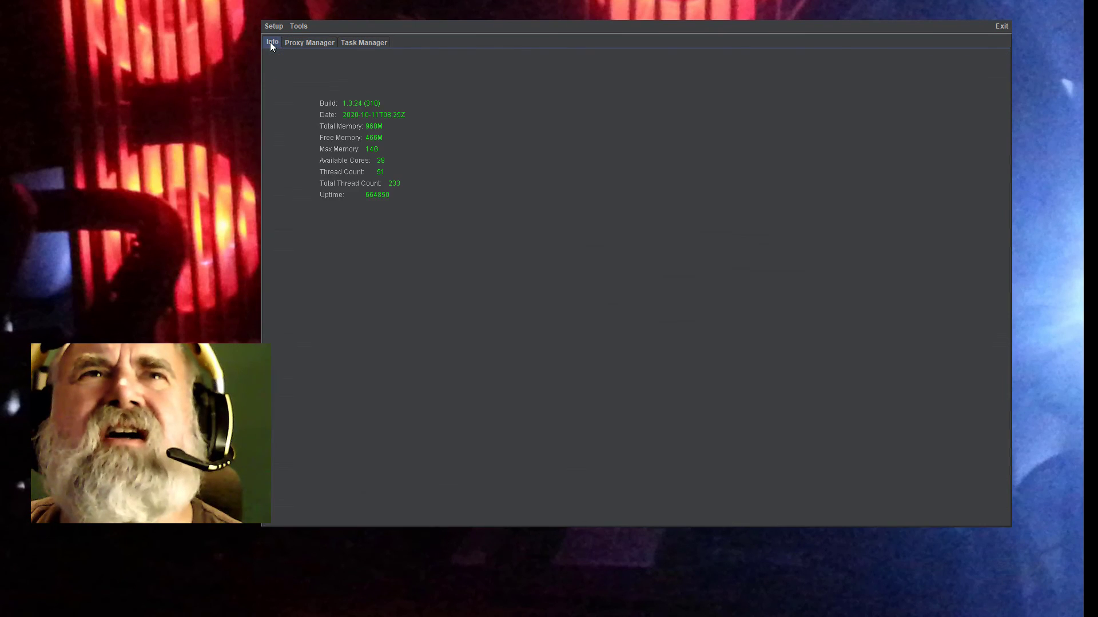
left_click(307, 44)
left_click(362, 42)
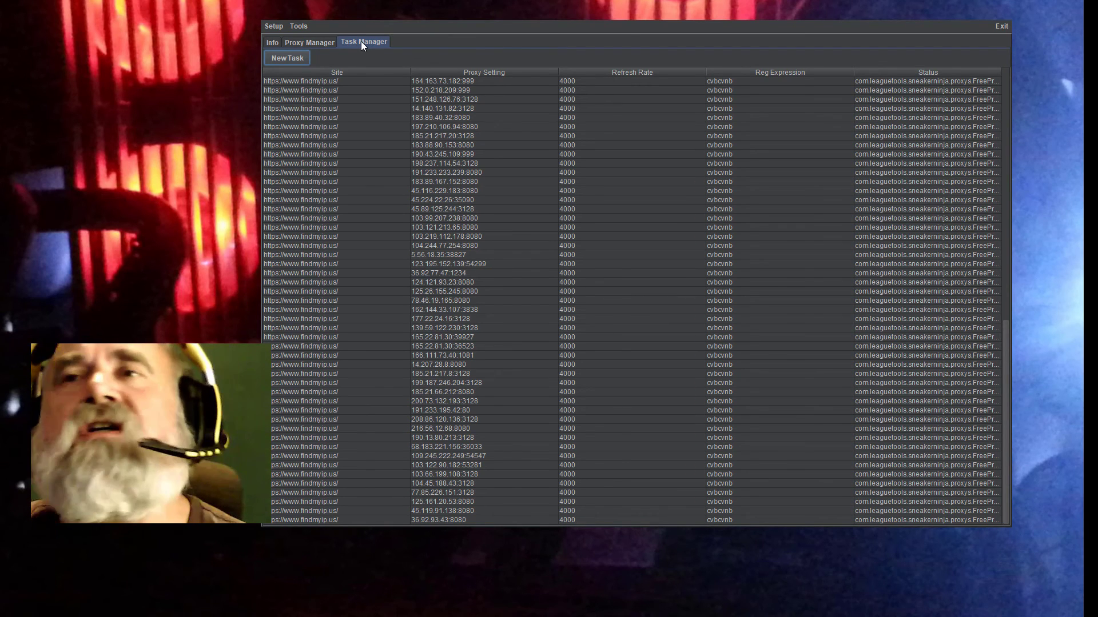
left_click(304, 45)
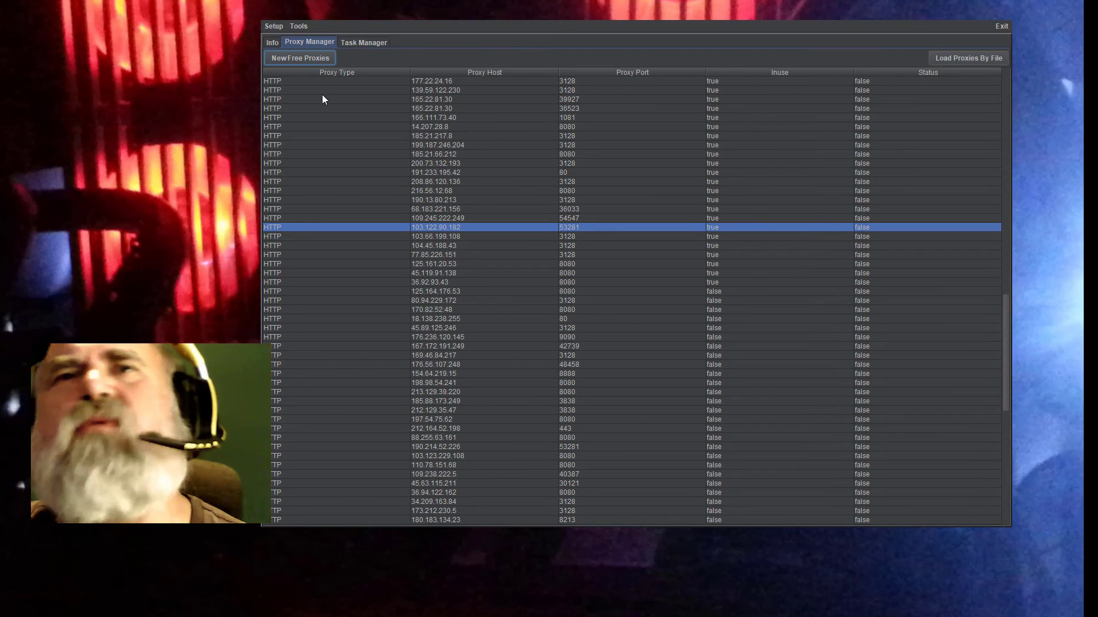
left_click(273, 43)
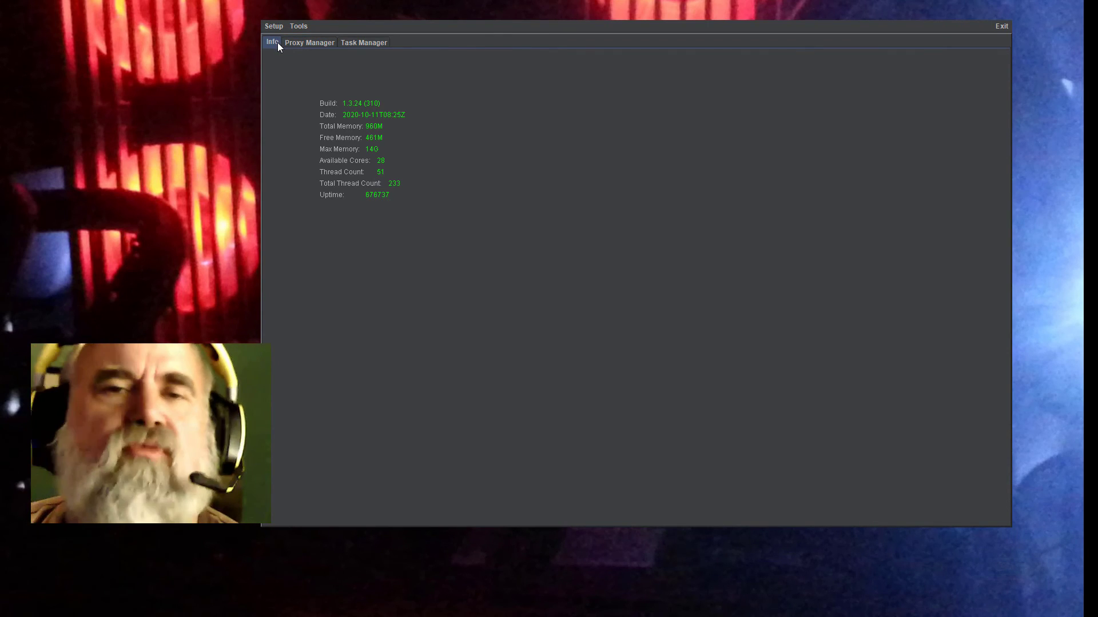
left_click(361, 44)
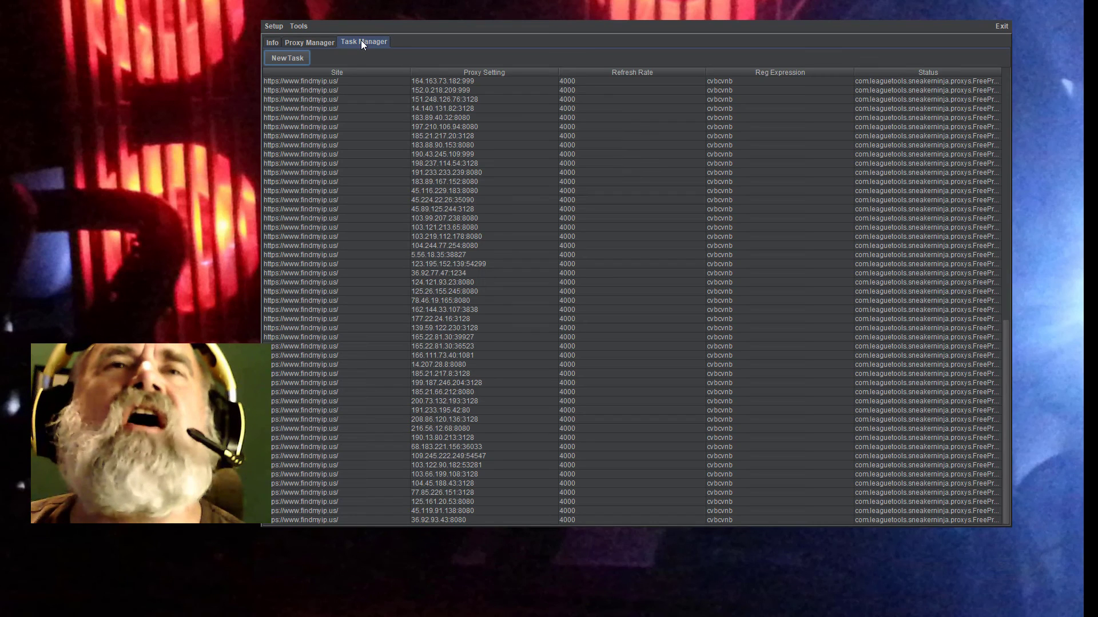
left_click(287, 58)
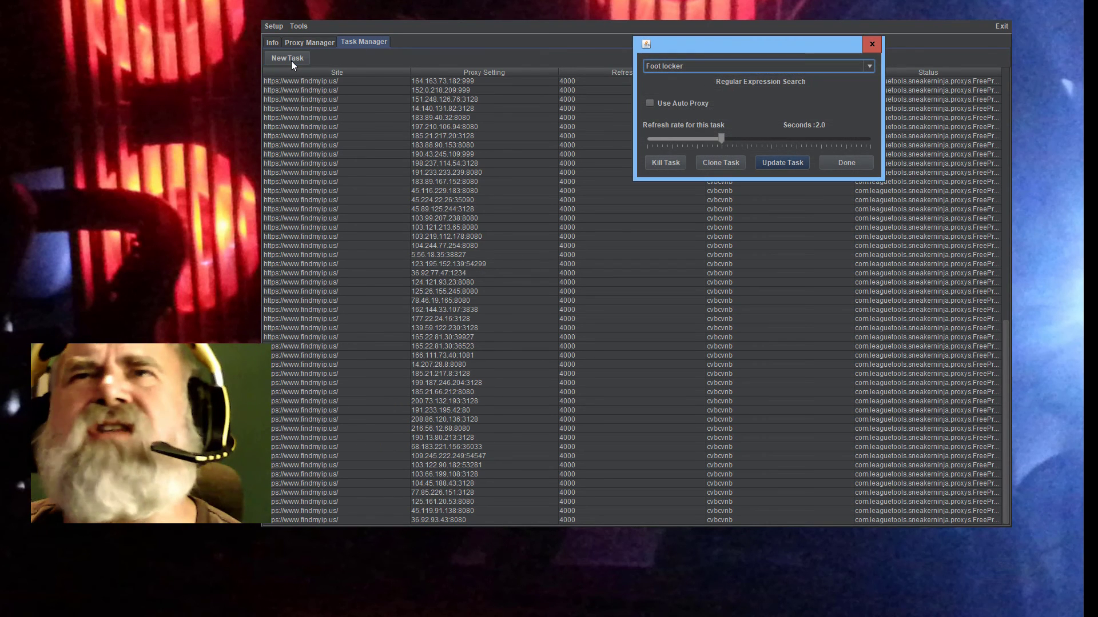
left_click(698, 66)
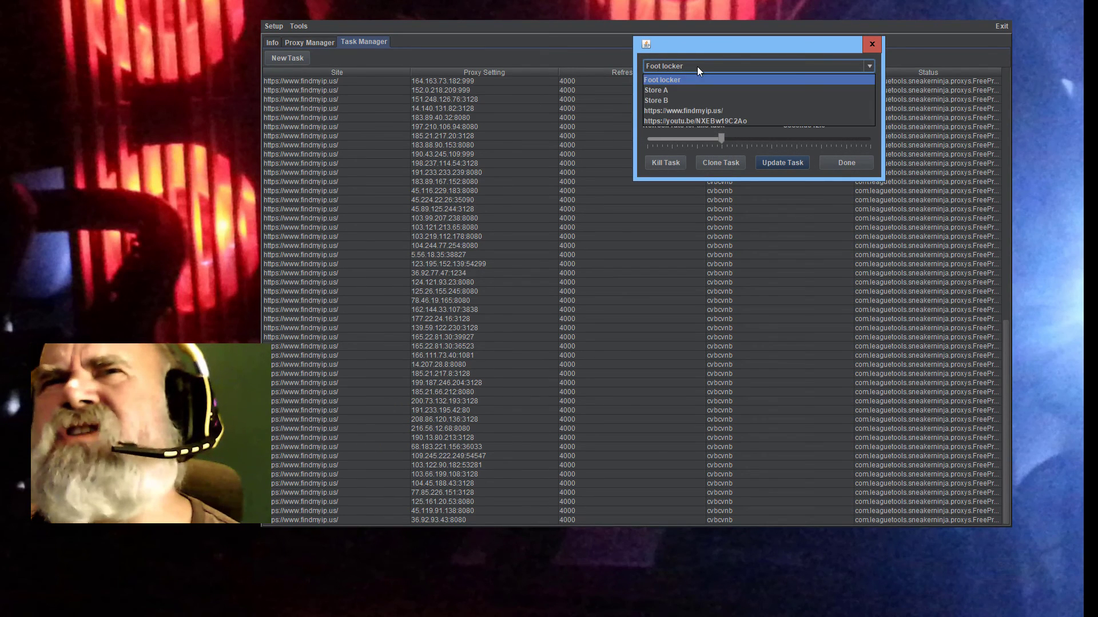
left_click(687, 121)
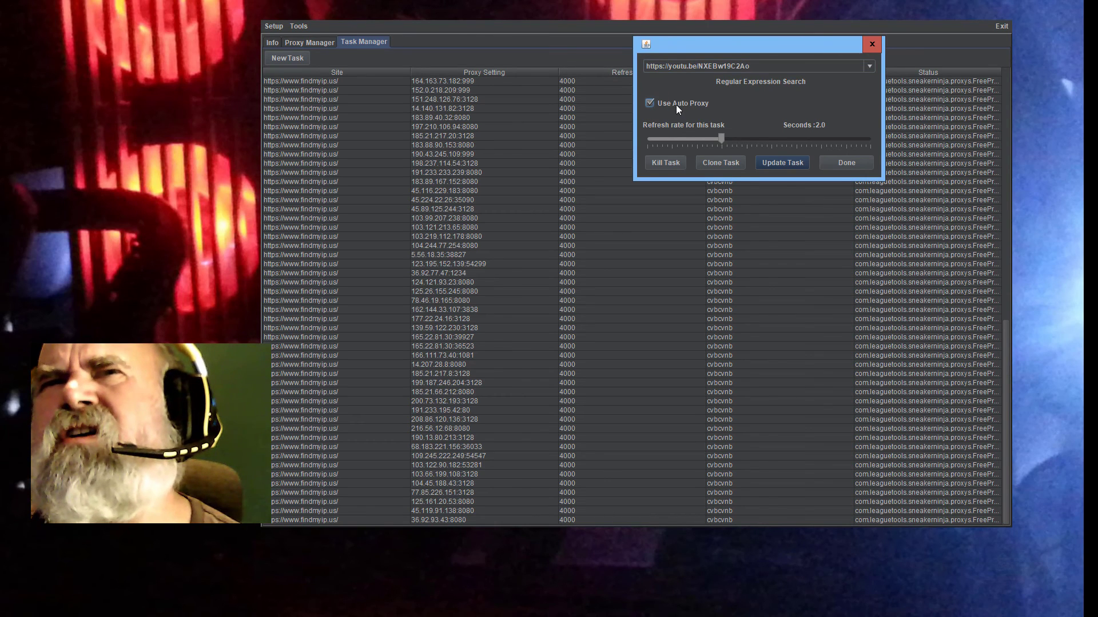
left_click(707, 69)
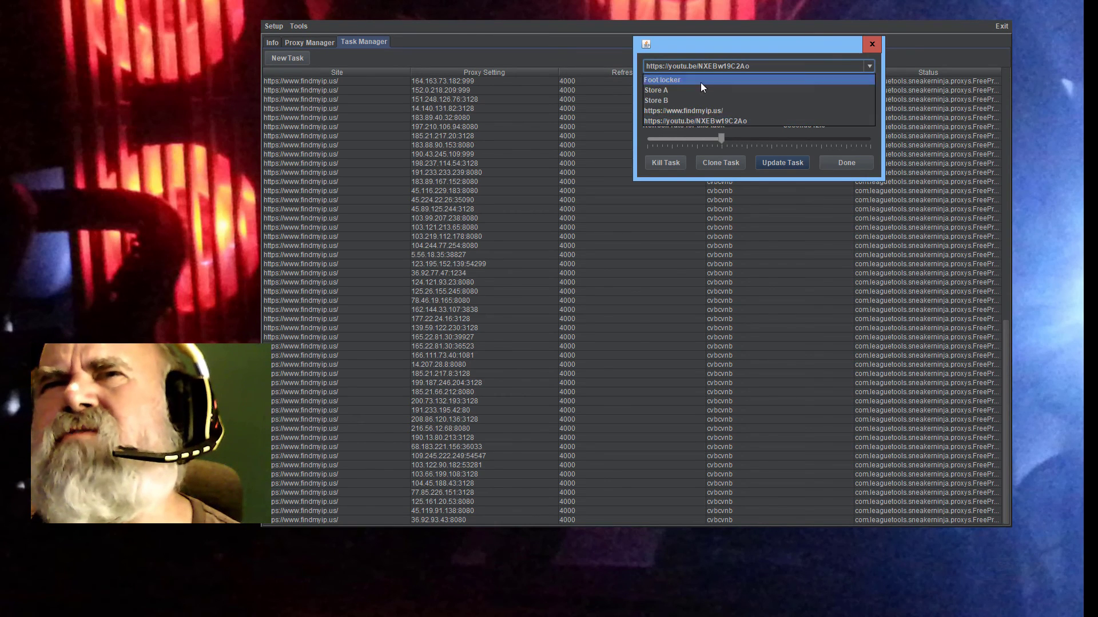
left_click(692, 113)
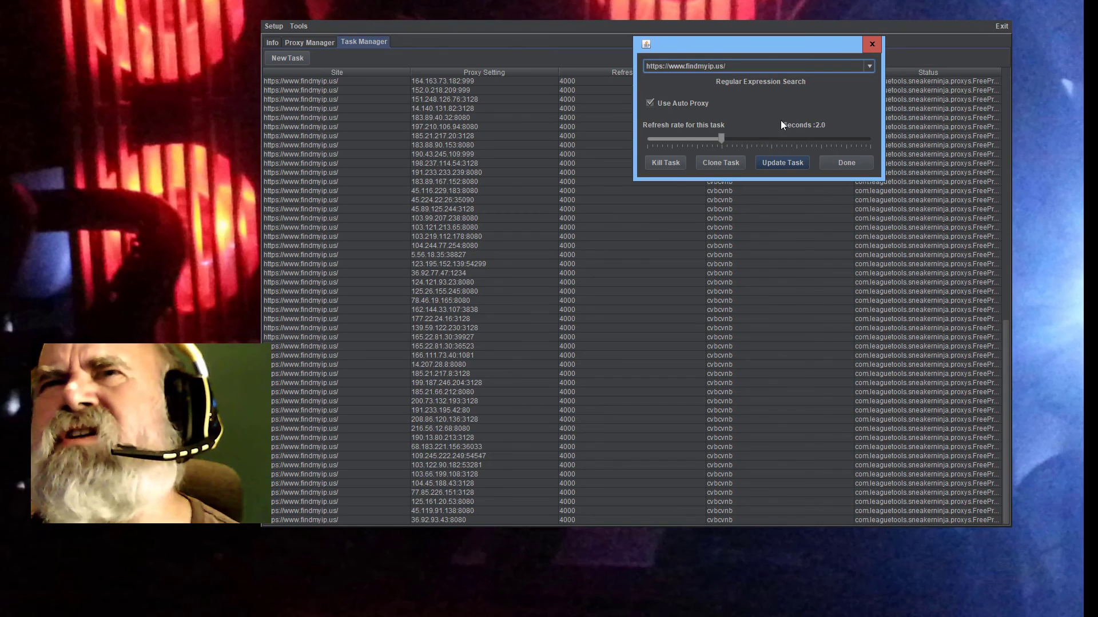
left_click(782, 102)
type("ffdhgsdfhgdfhg")
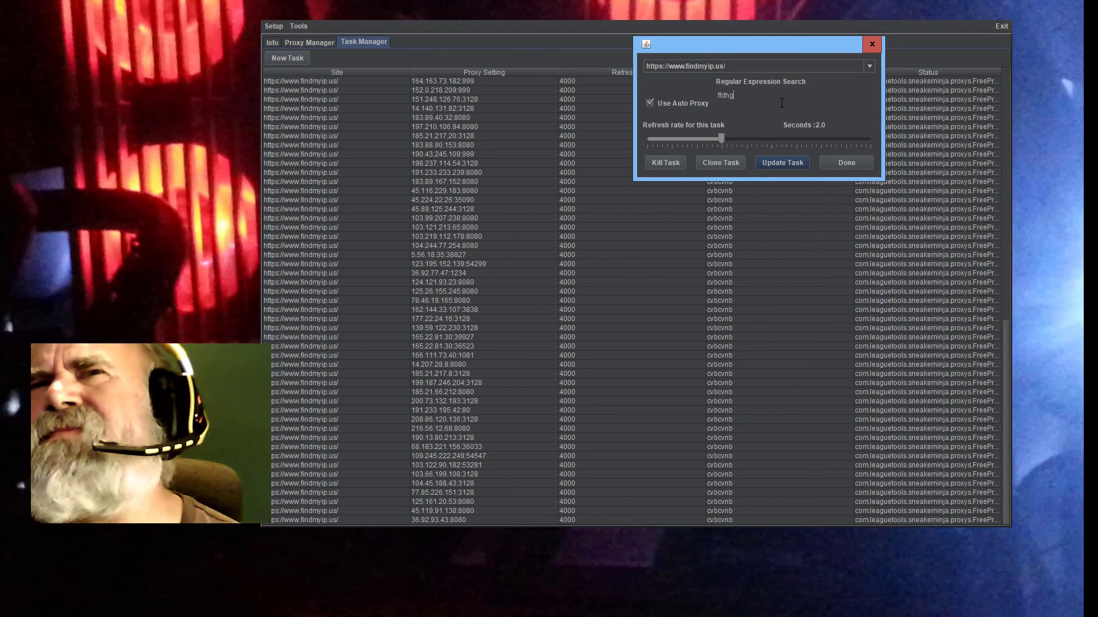
Clone the "ffdhgsdfhgdfhg" task with its 2.0-second refresh many times, close its settings and review the whole task list
left_click(704, 164)
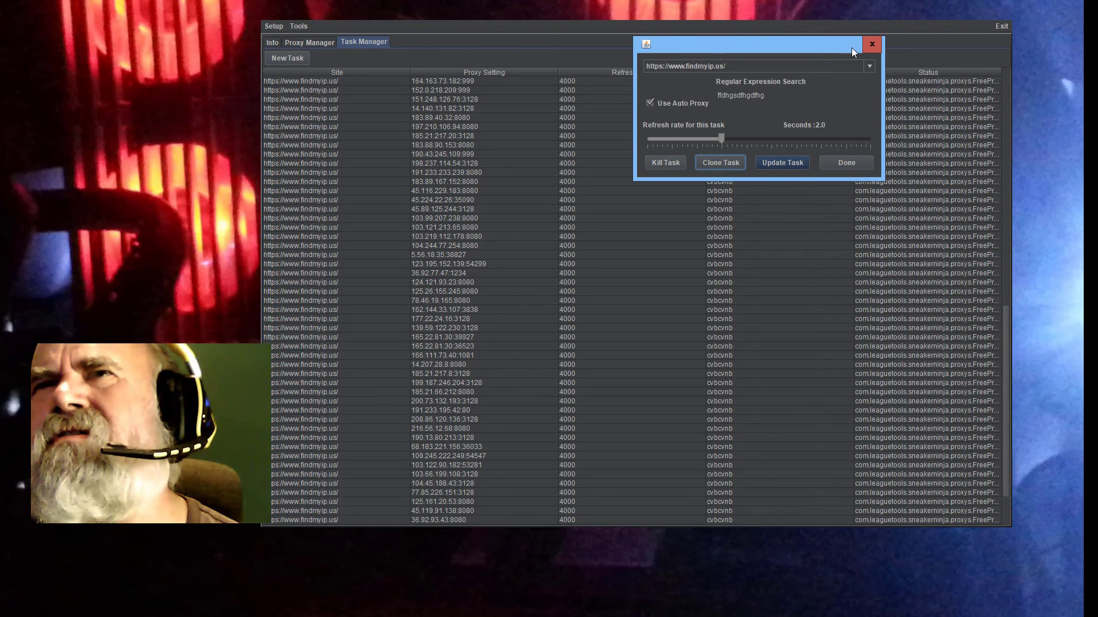
left_click_drag(852, 47, 824, 162)
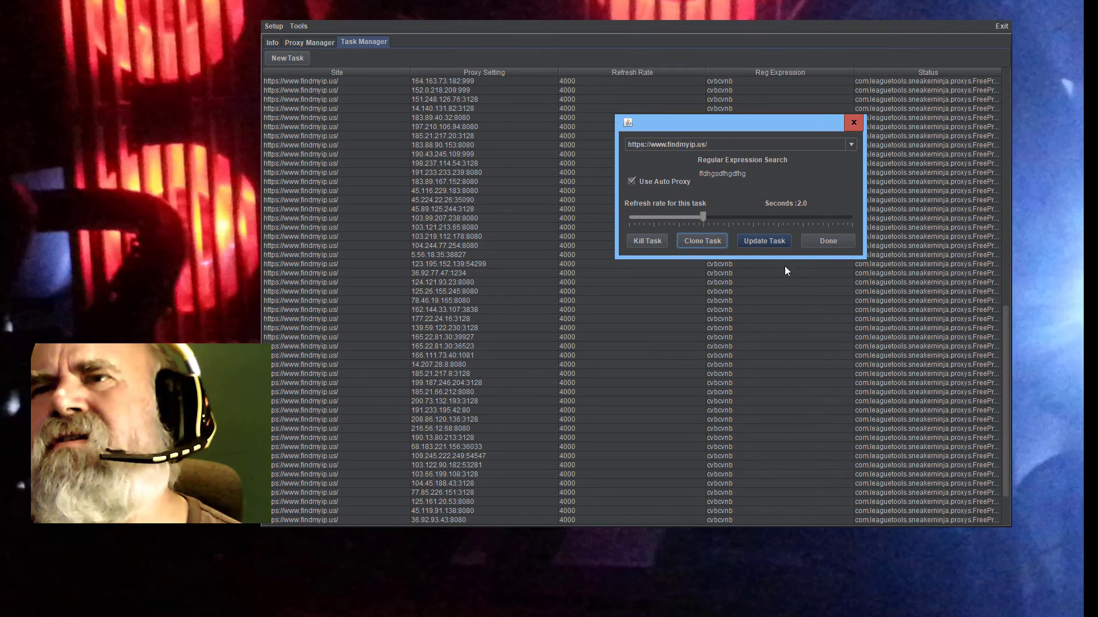
left_click(706, 245)
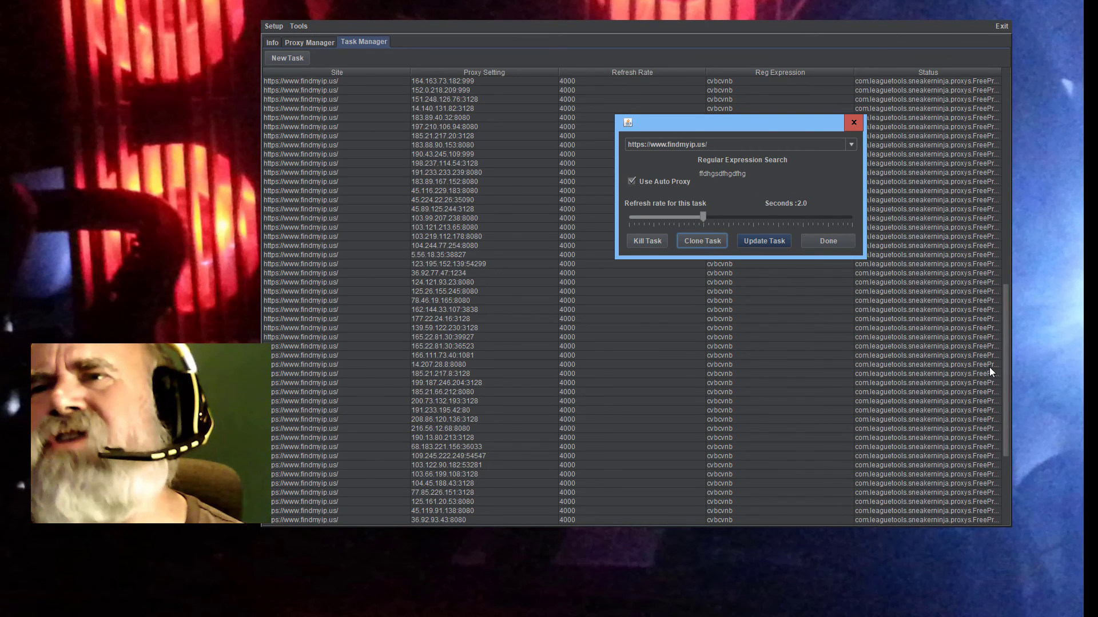
left_click(693, 241)
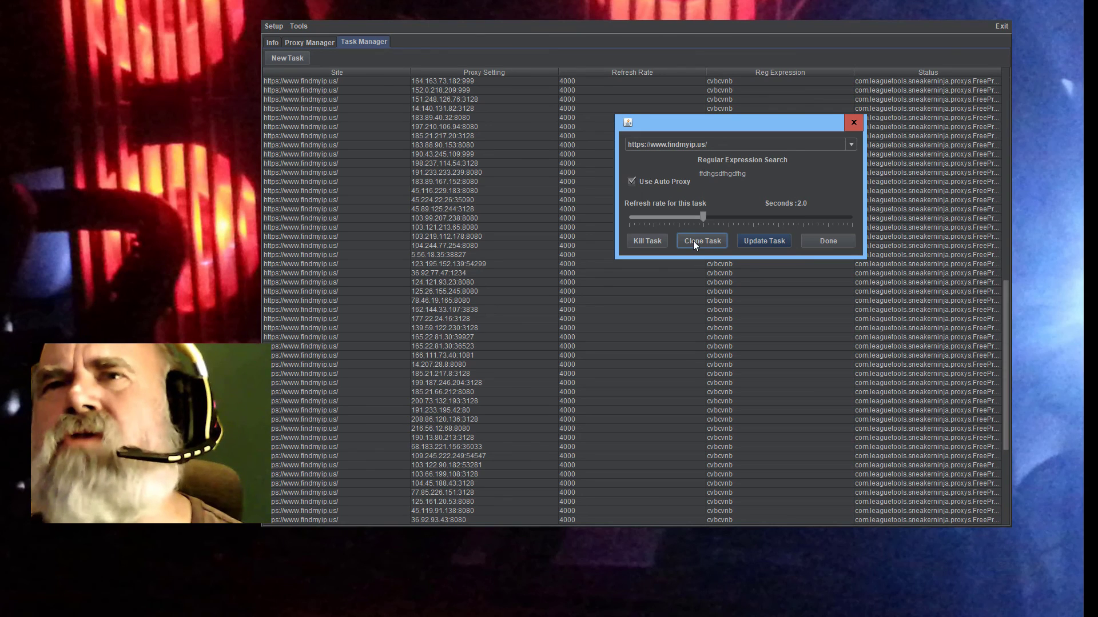
left_click(838, 242)
left_click_drag(1001, 290, 1010, 411)
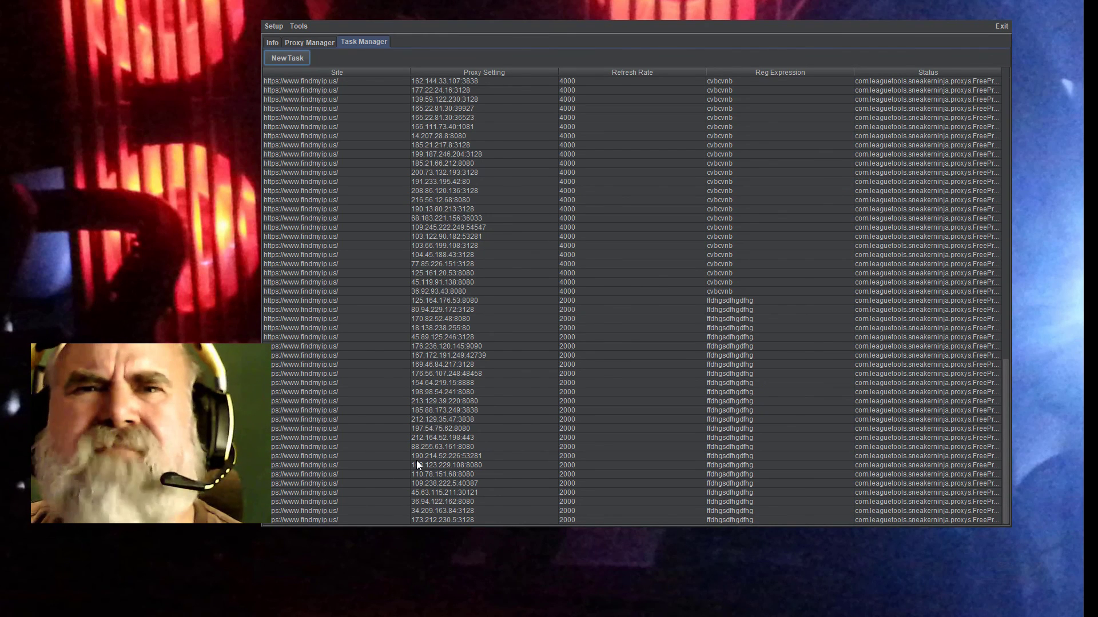
scroll(416, 461, "up", 13)
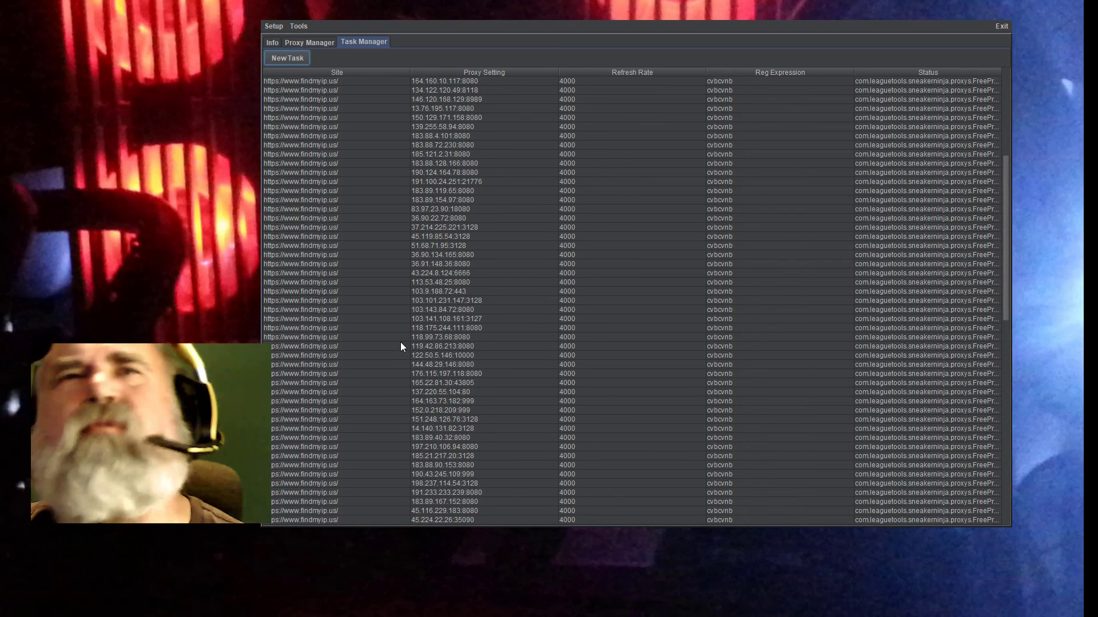
scroll(400, 342, "up", 15)
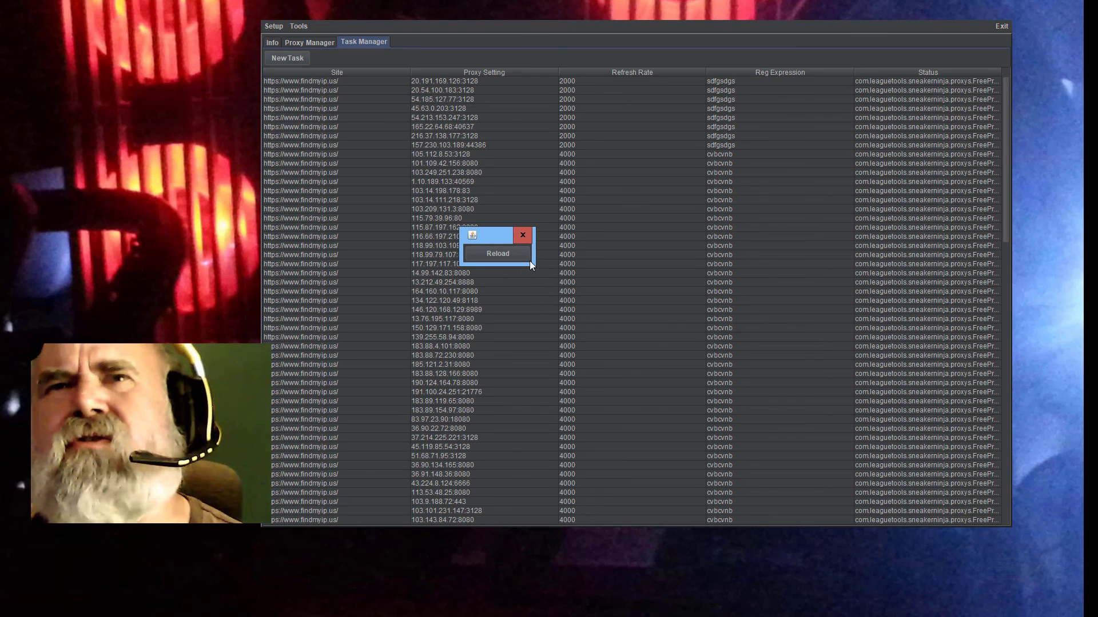
Enlarge the findmyip.us result window to read its IP address and location details, close it and check the application's thread information
left_click_drag(531, 264, 825, 462)
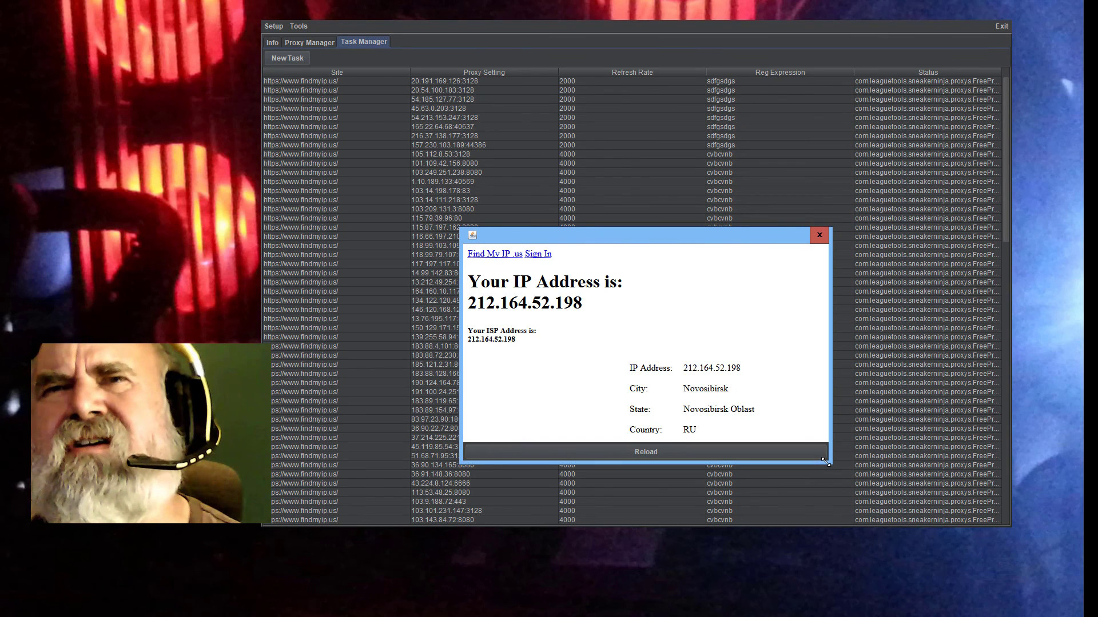
left_click_drag(657, 233, 717, 119)
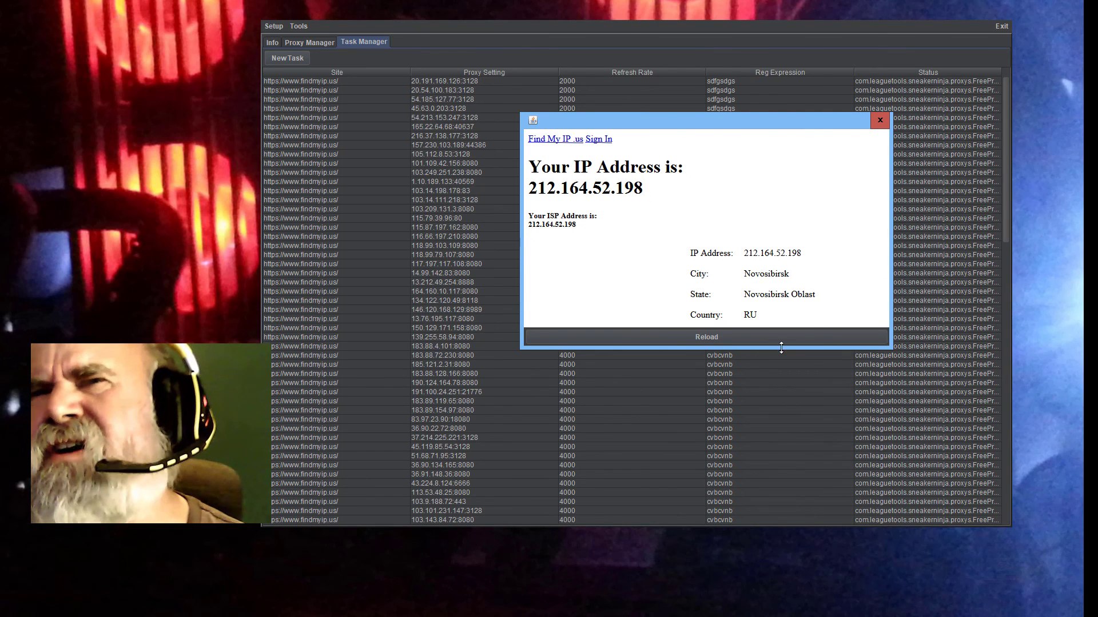
scroll(785, 295, "down", 2)
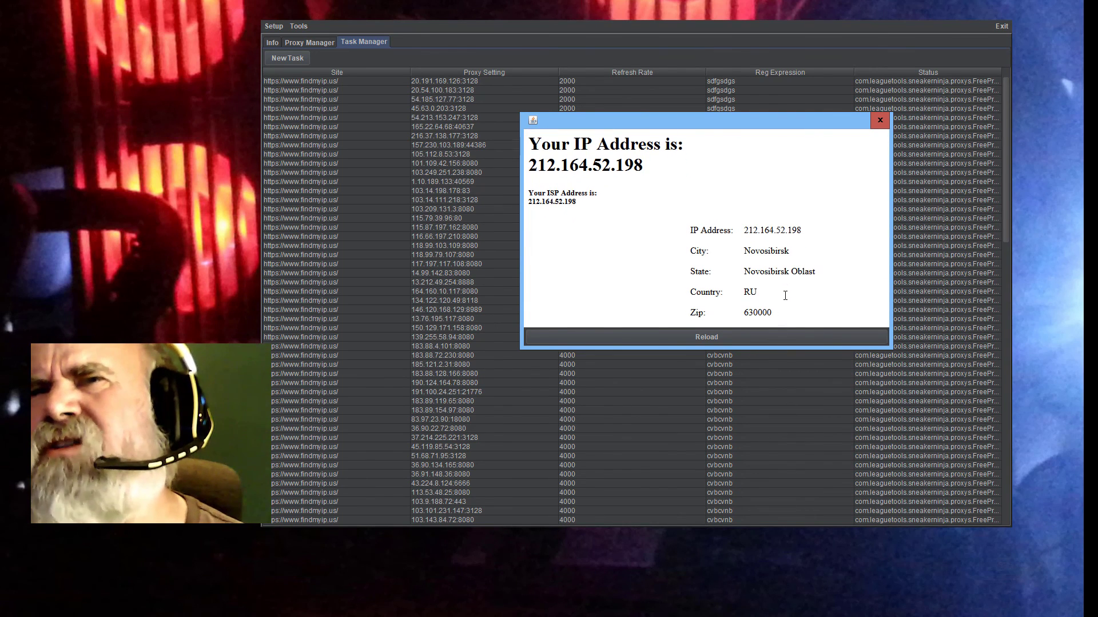
scroll(786, 299, "down", 1)
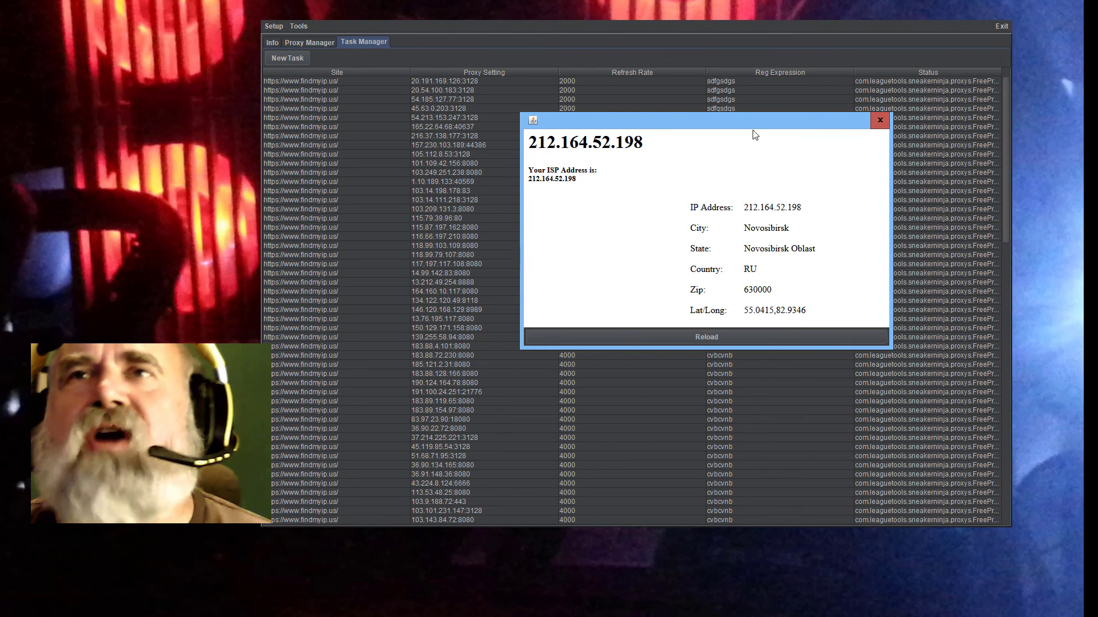
left_click_drag(752, 119, 751, 148)
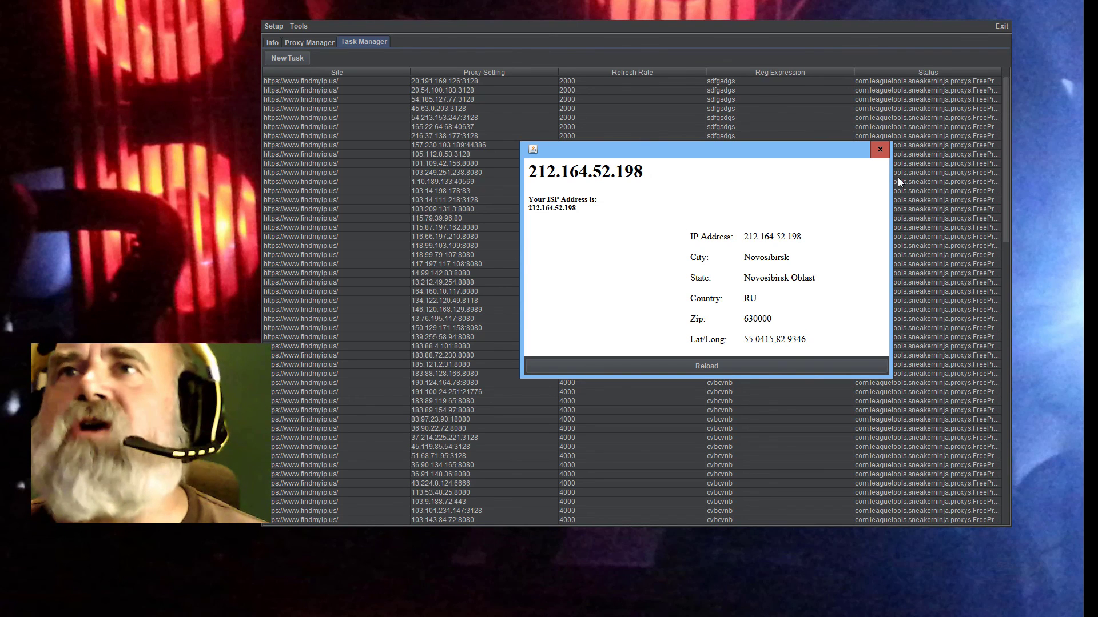
left_click(880, 149)
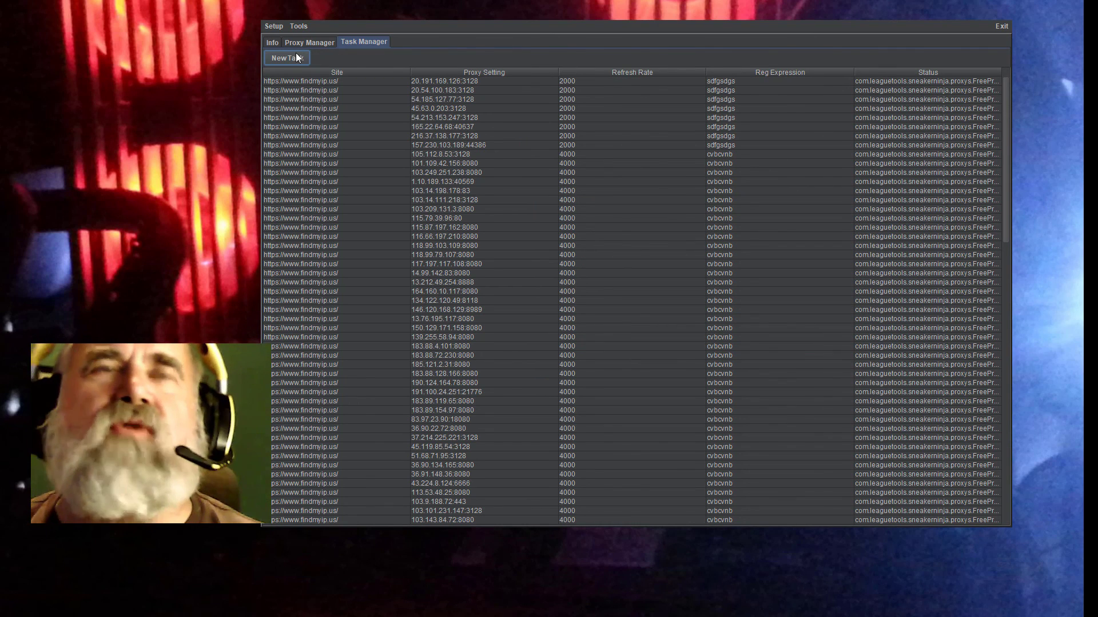
left_click(277, 43)
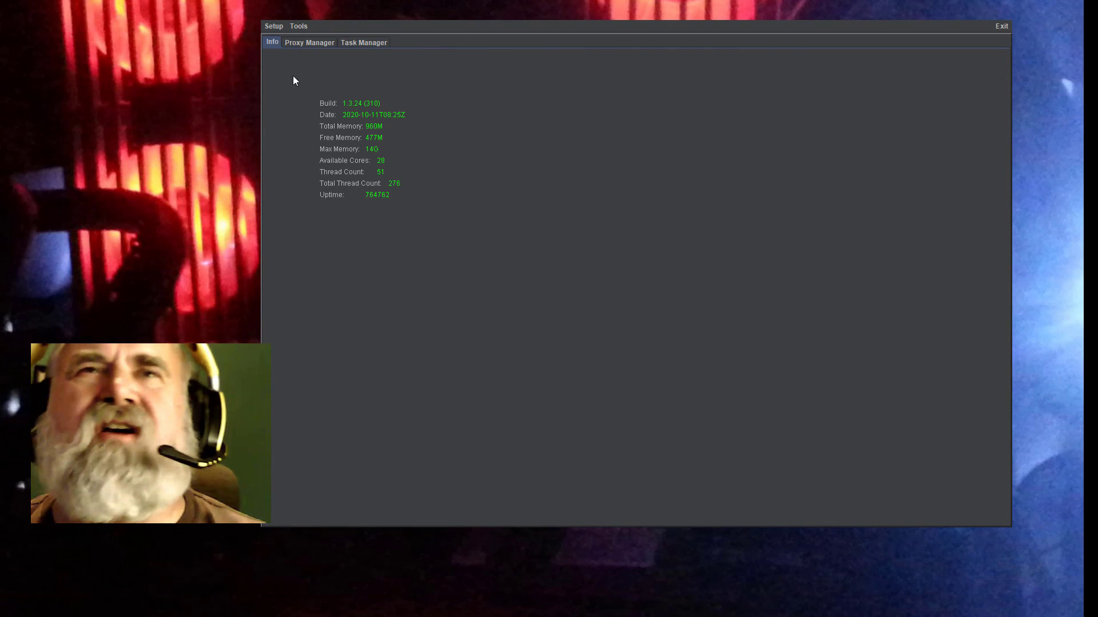